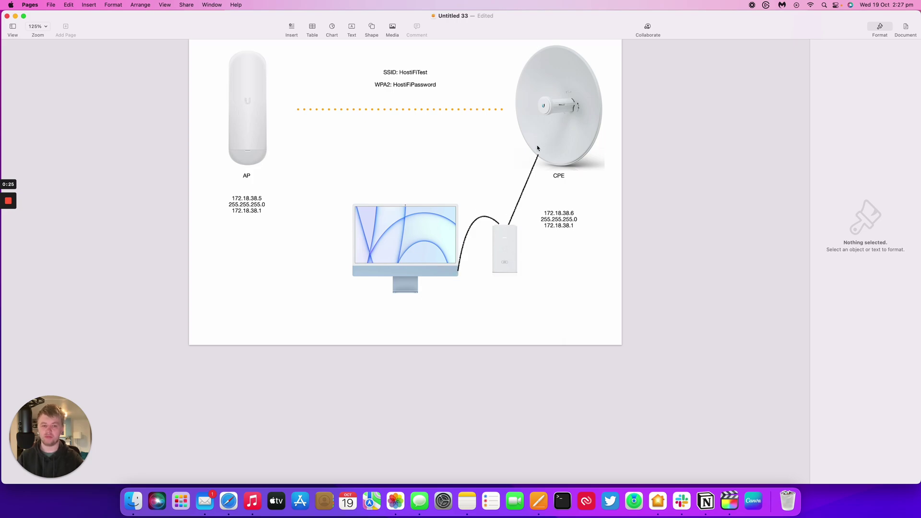
Reposition the CPE address text and the SSID/WPA2 label in the network diagram
drag(566, 210, 567, 200)
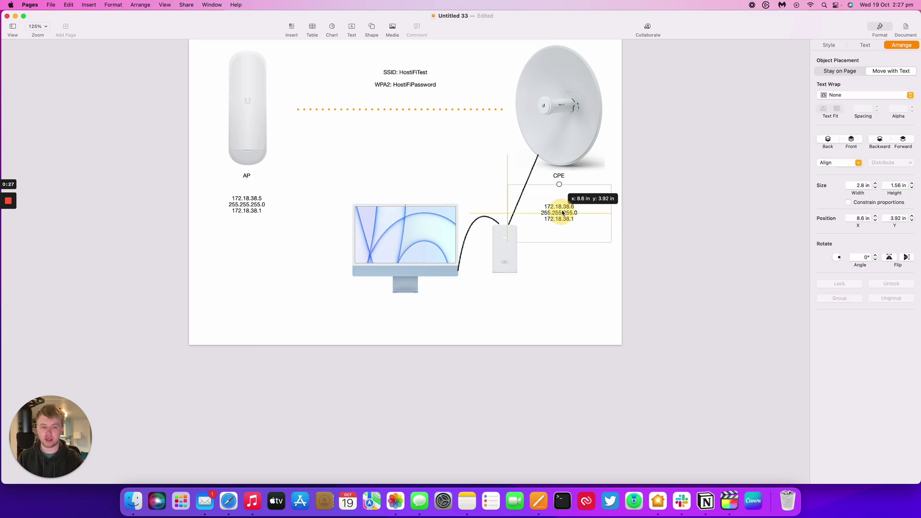
click(570, 240)
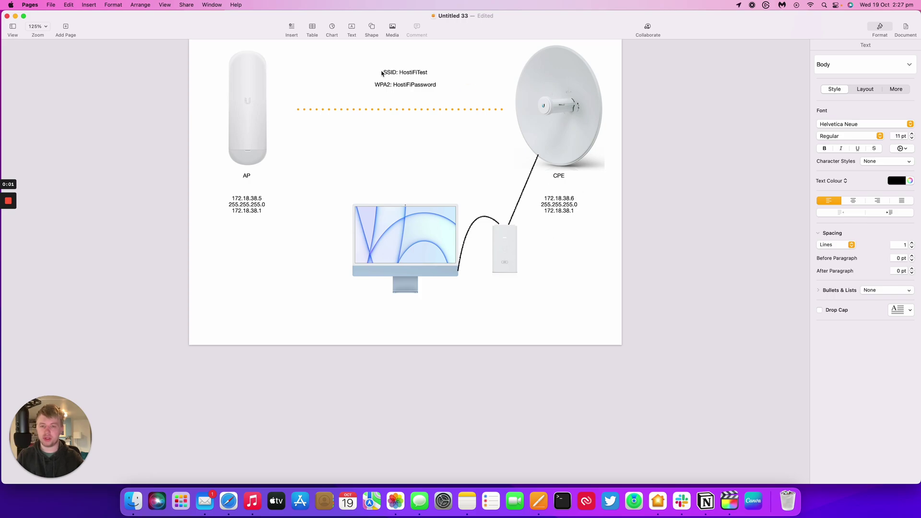
mouse_move(383, 73)
mouse_down()
mouse_move(412, 73)
mouse_move(383, 73)
mouse_up()
click(515, 79)
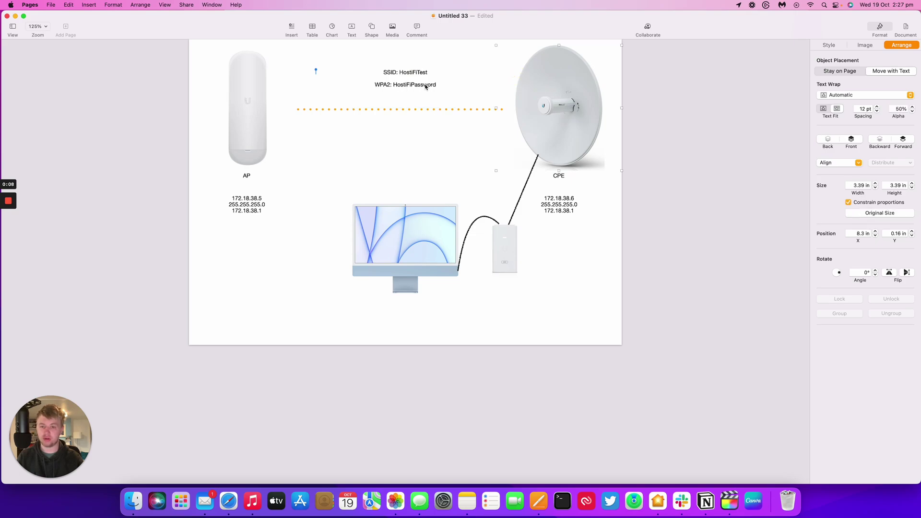
click(699, 113)
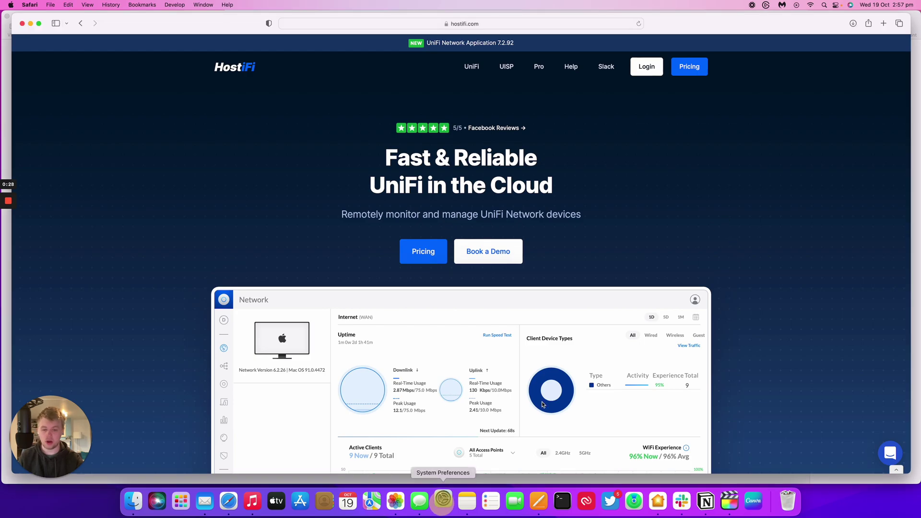
Switch the Mac's Ethernet IPv4 configuration to Manually
click(443, 501)
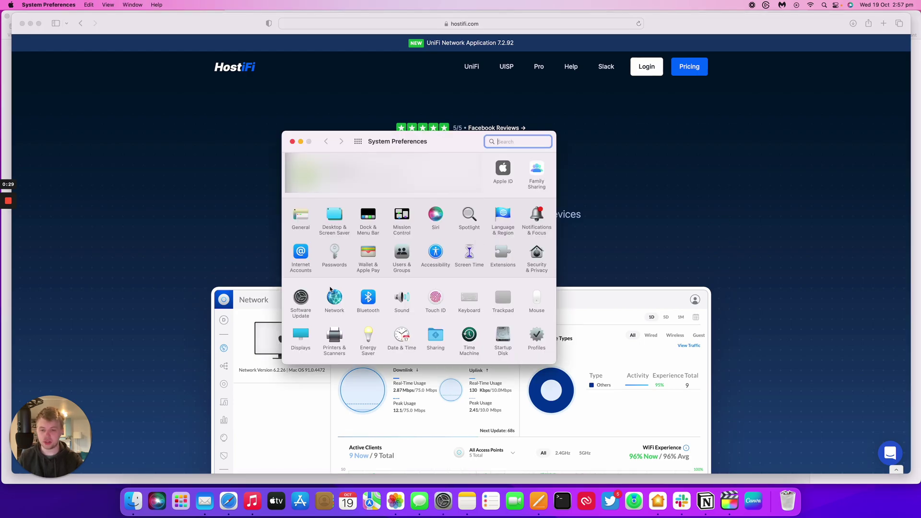
click(334, 298)
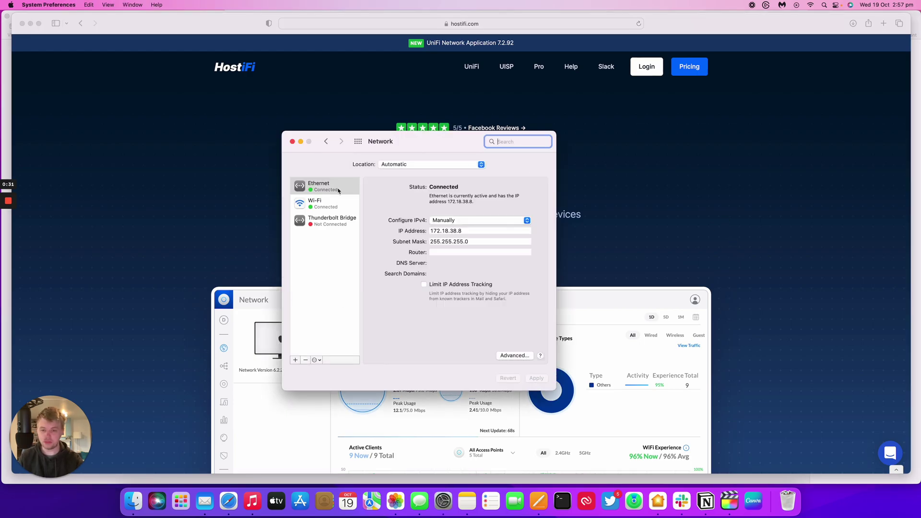
click(338, 190)
click(439, 220)
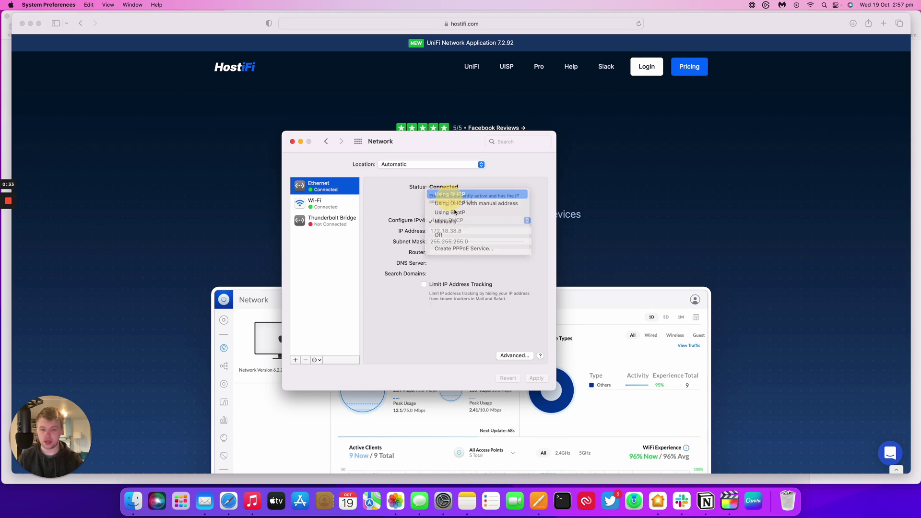
click(536, 378)
click(317, 185)
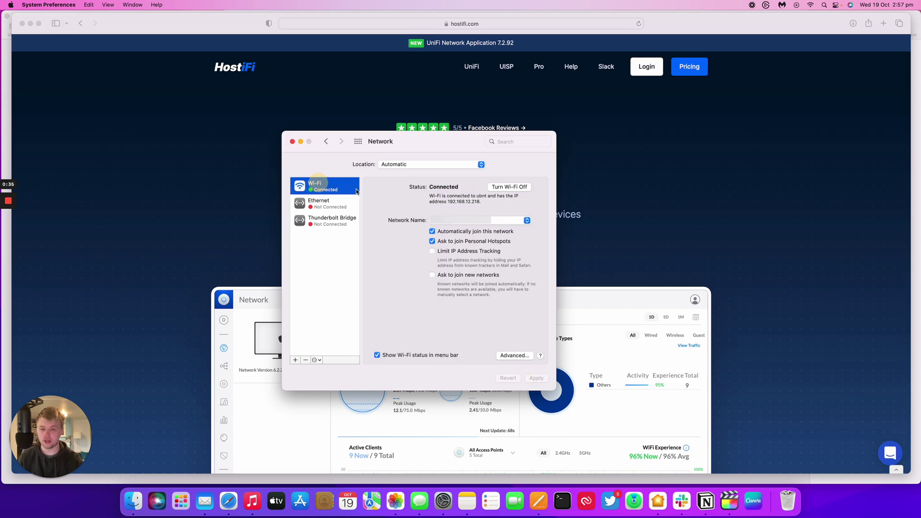
click(334, 200)
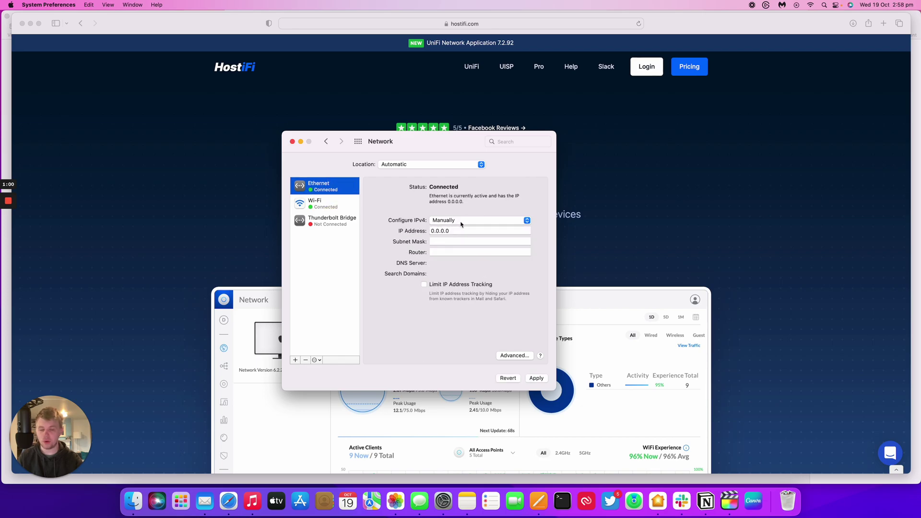
Enter the Ethernet IP address and subnet mask 255.255.255.0, and apply
drag(460, 231, 411, 231)
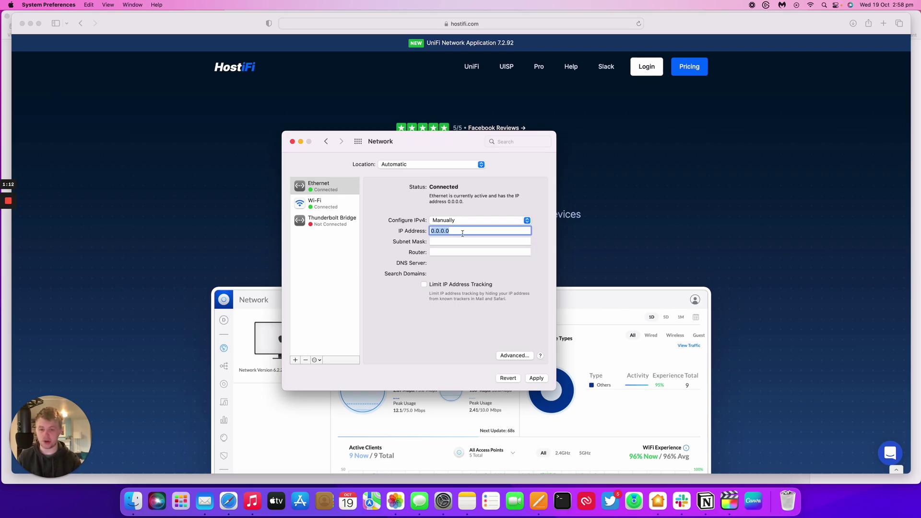
text(192)
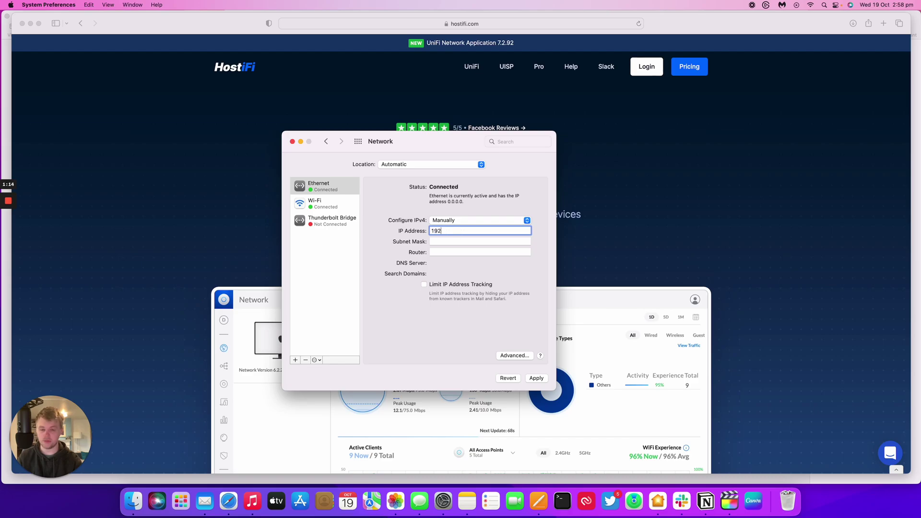
text(.168.1.4)
key(Tab)
text(255.)
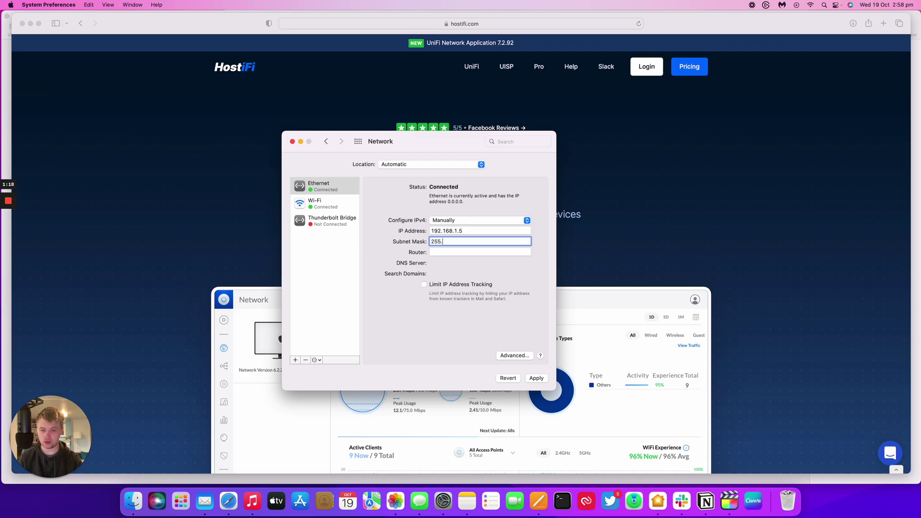
text(255.255.0)
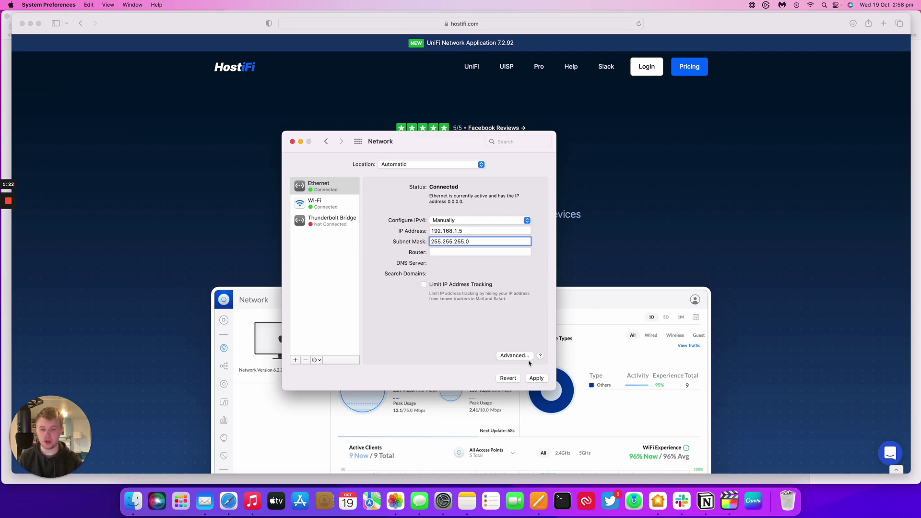
click(537, 379)
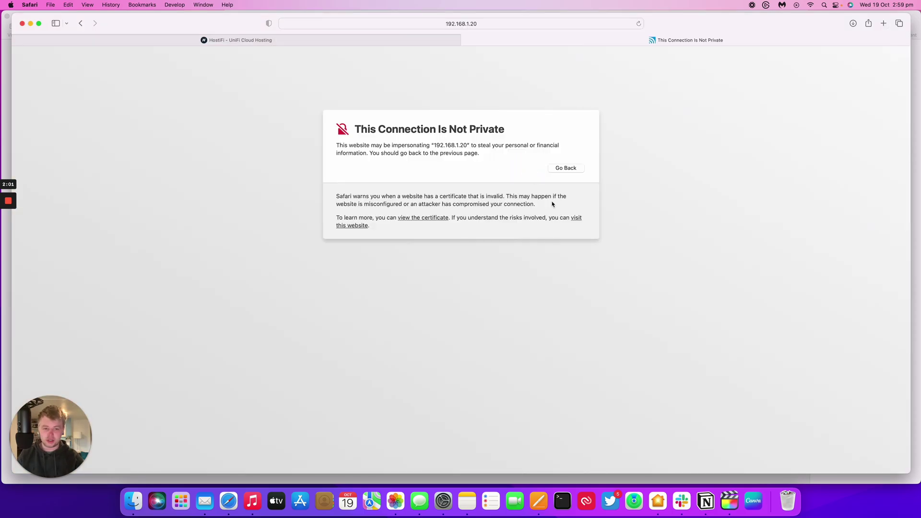
Bypass the certificate warning to load the PowerBeam setup page at 192.168.1.20
click(576, 218)
click(485, 274)
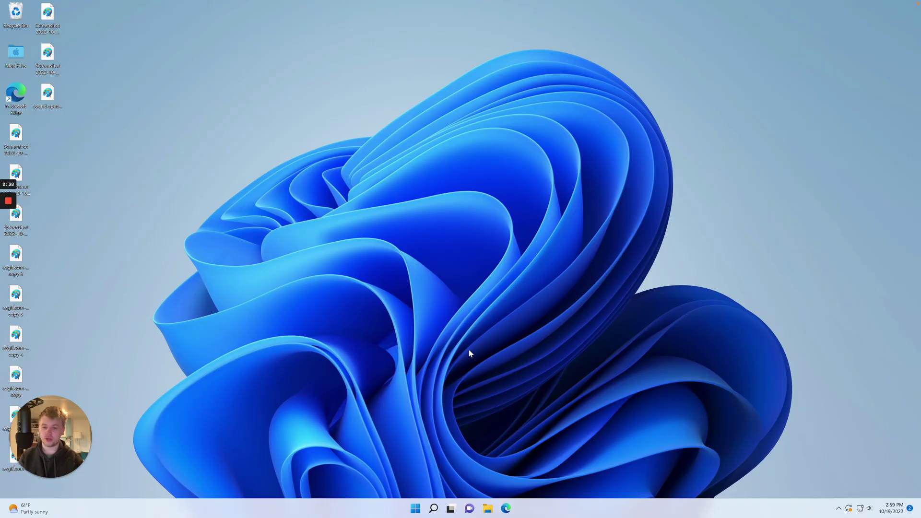
Open the Ethernet connection's details in Windows Settings under Network & internet
click(416, 508)
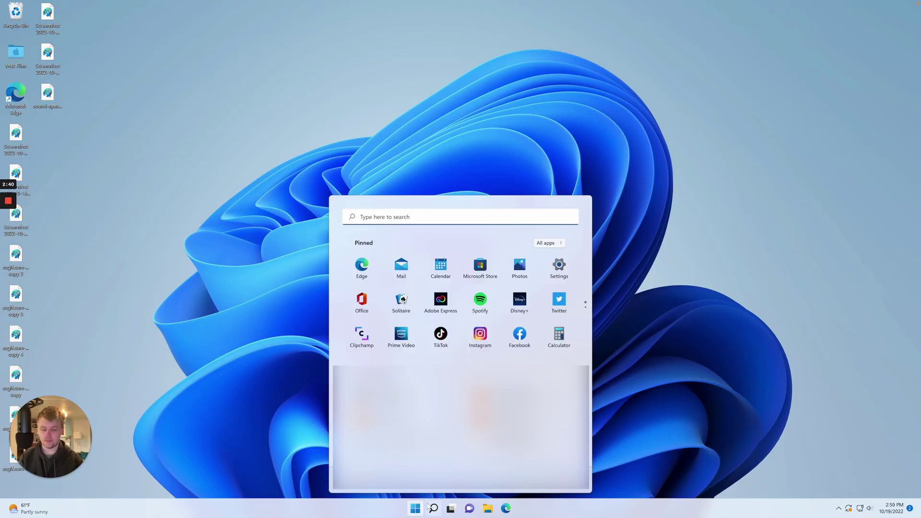
click(562, 276)
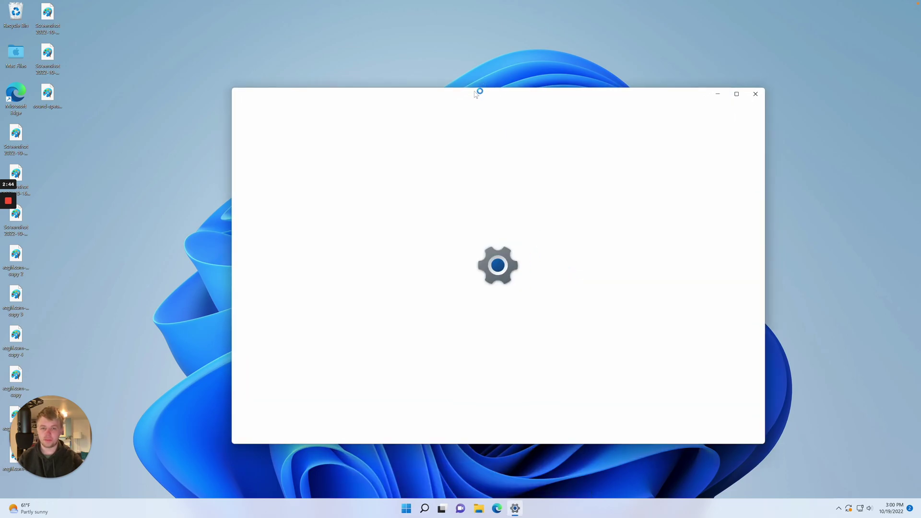
drag(475, 94, 453, 90)
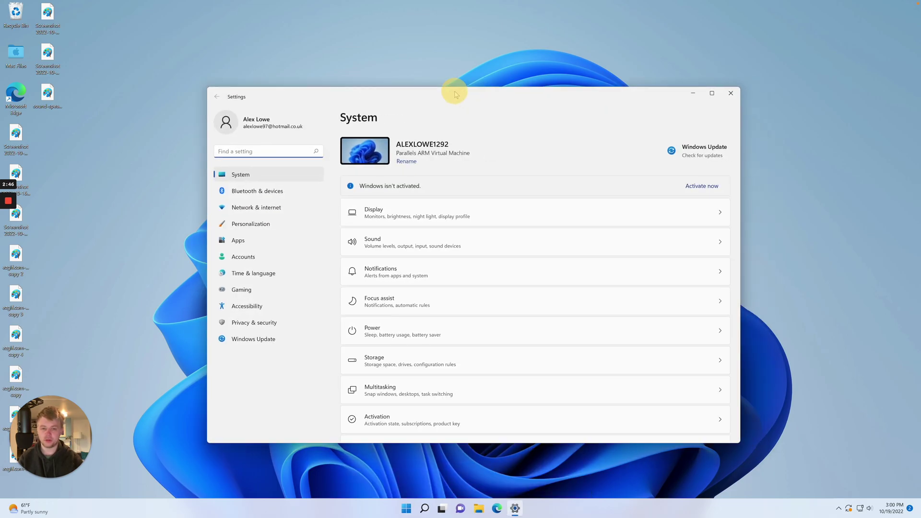
click(276, 207)
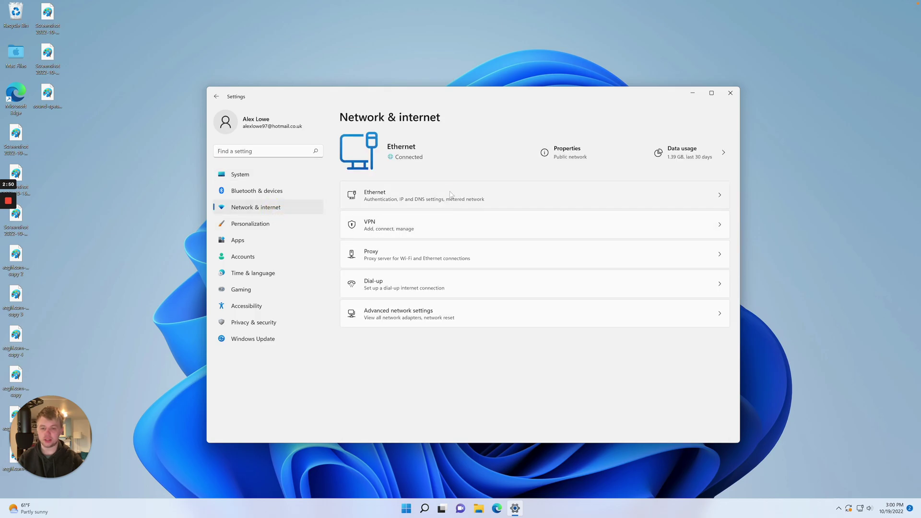
click(451, 195)
scroll(489, 234, down, 3)
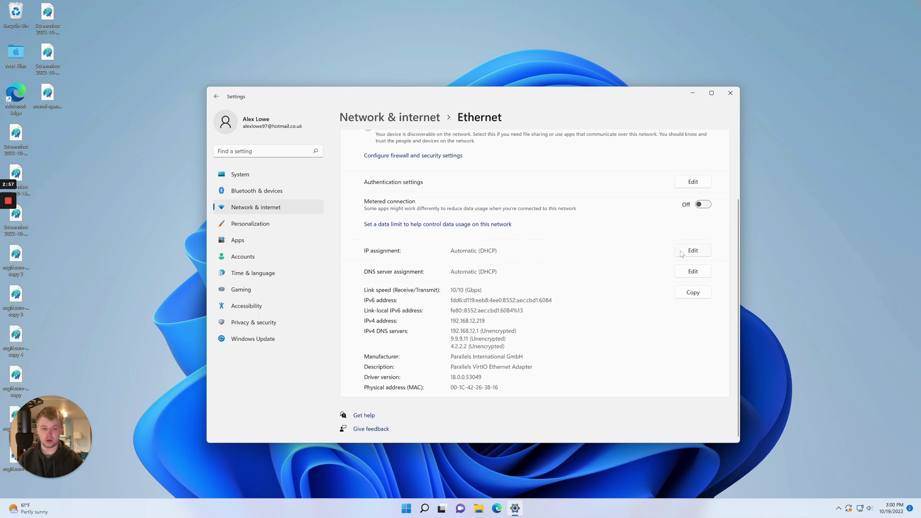
Set IP assignment to Manual with IPv4 192.168.1.5 and mask 255.255.255.0, and save
click(685, 251)
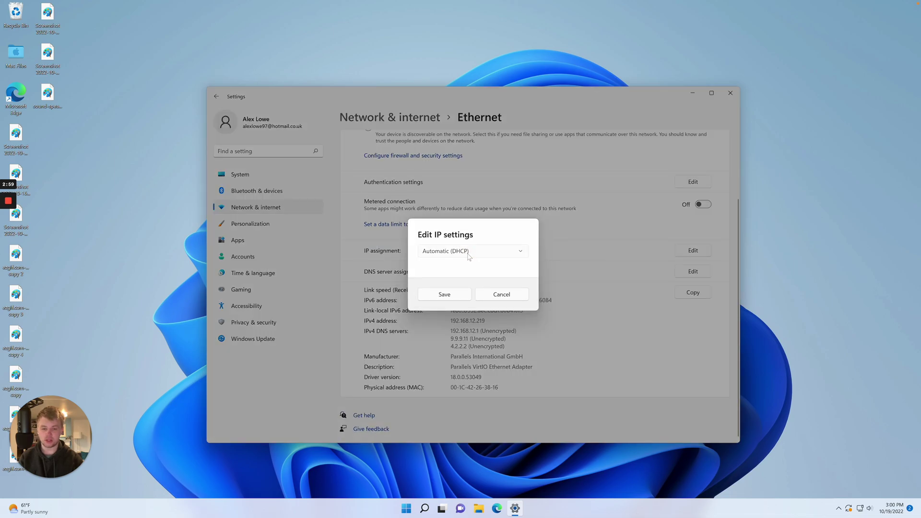
click(469, 253)
click(435, 266)
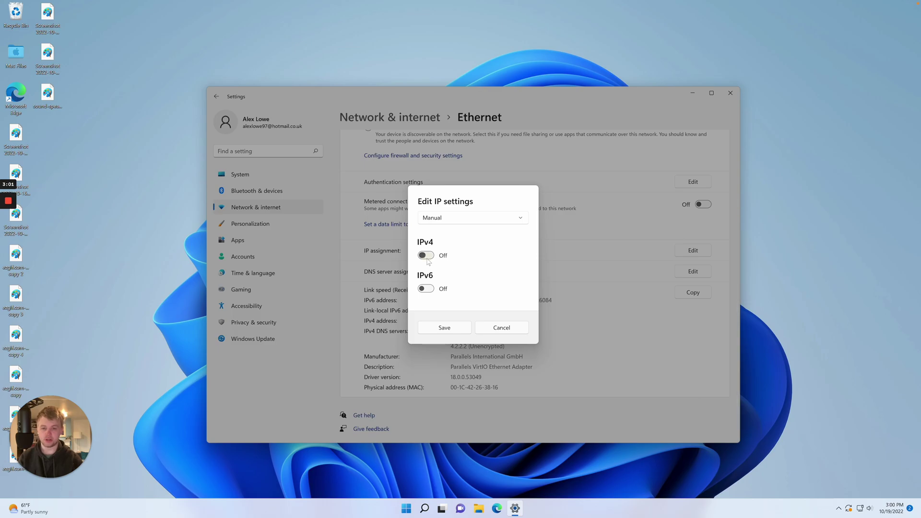
click(427, 257)
click(446, 208)
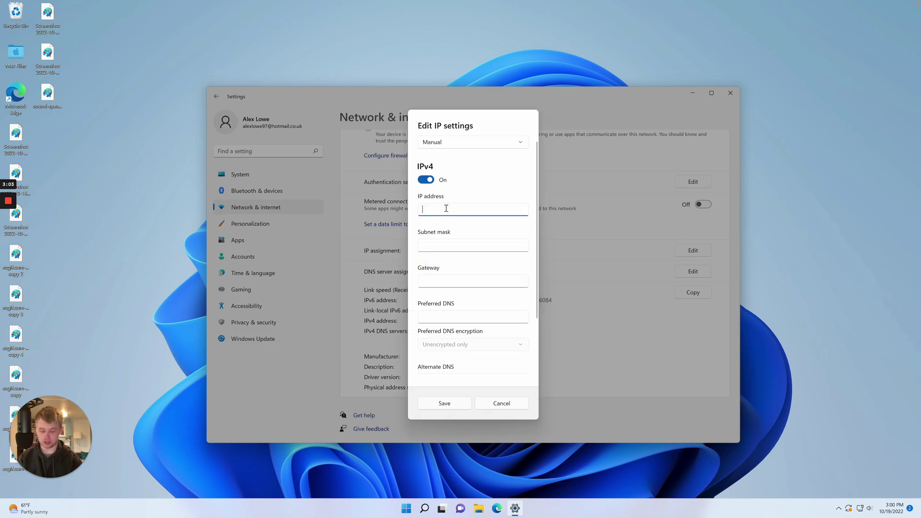
text(192.168.1.)
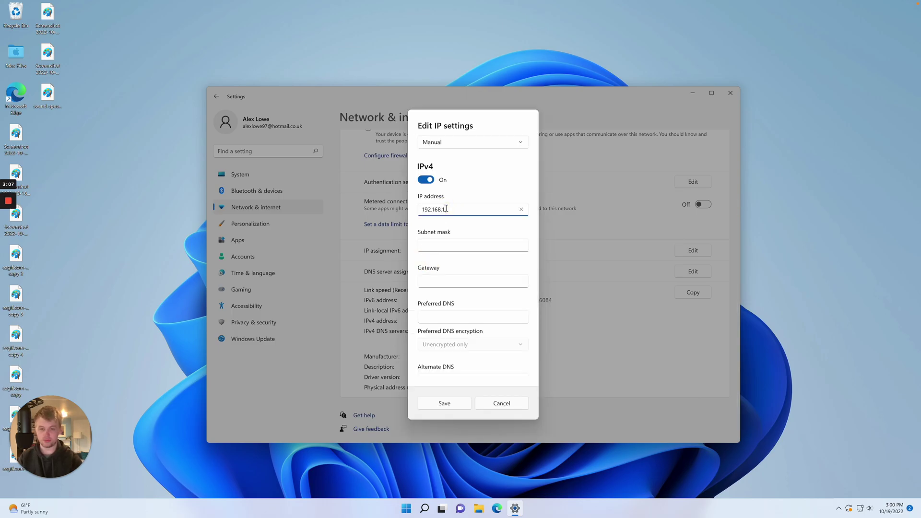
text(5)
key(Tab)
text(255.25)
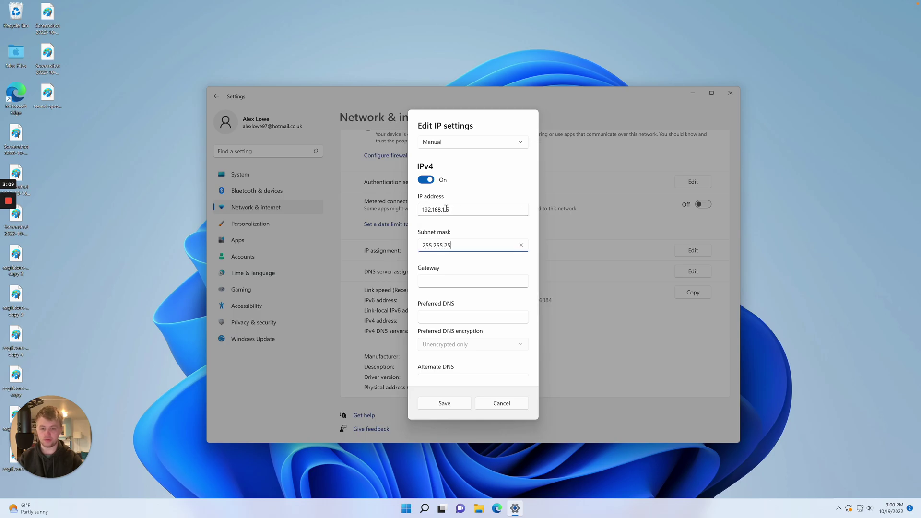
click(444, 403)
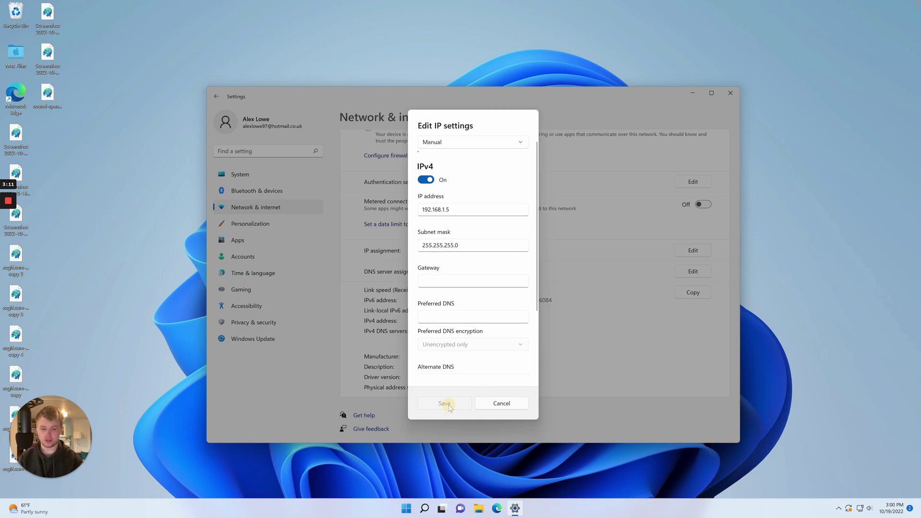
Open Control Panel's network adapter list through the Network and Sharing Center
scroll(447, 256, up, 2)
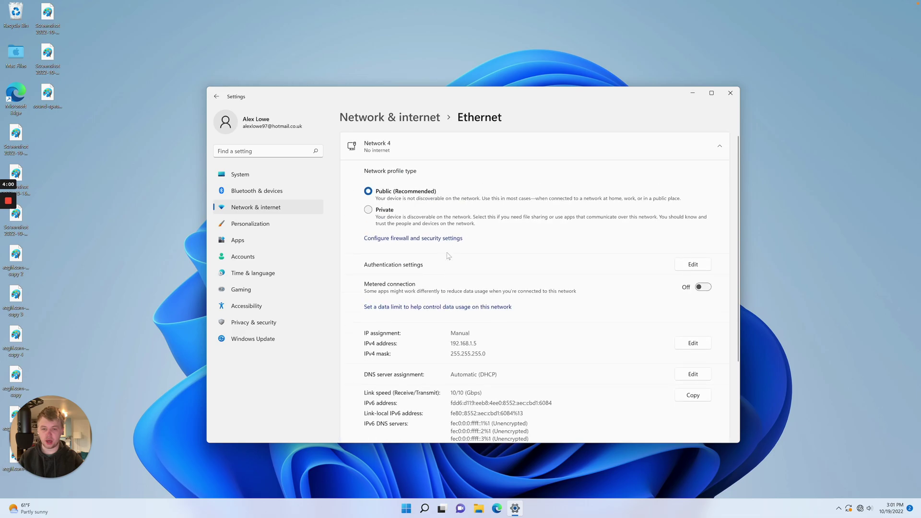
scroll(447, 256, down, 2)
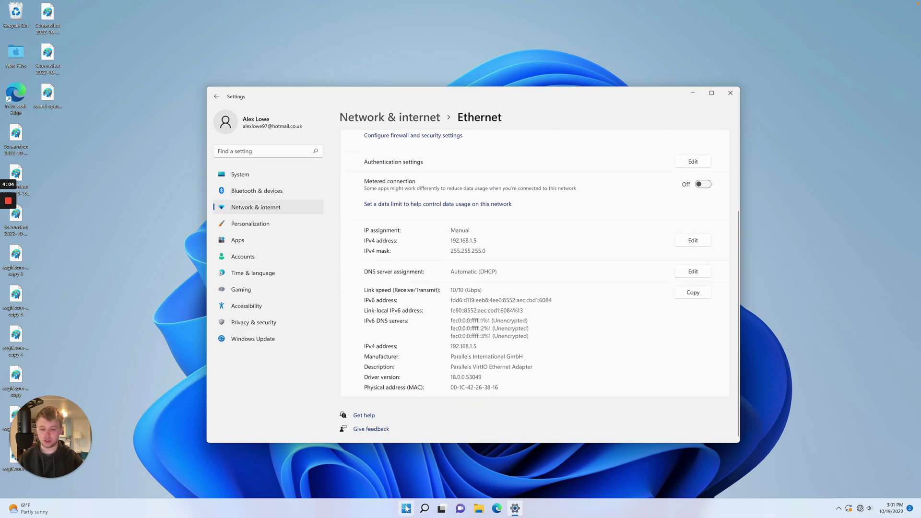
click(406, 508)
text(control)
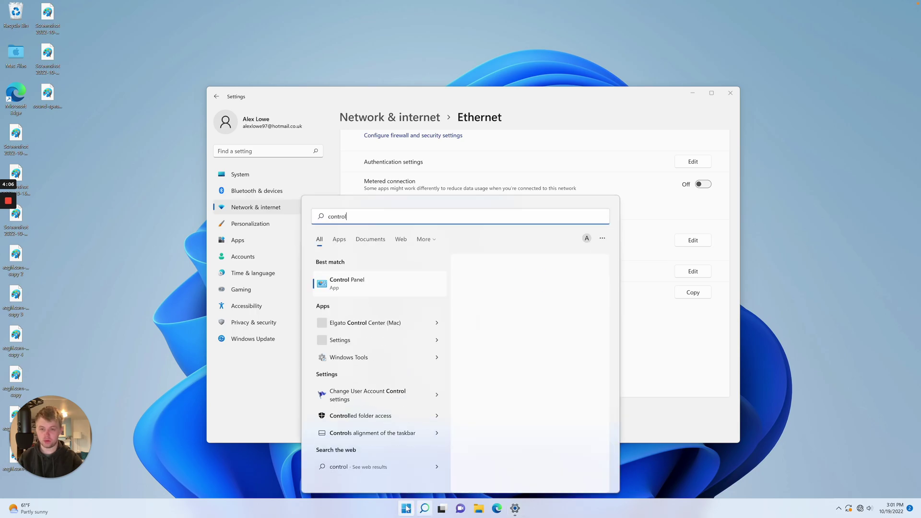
click(387, 286)
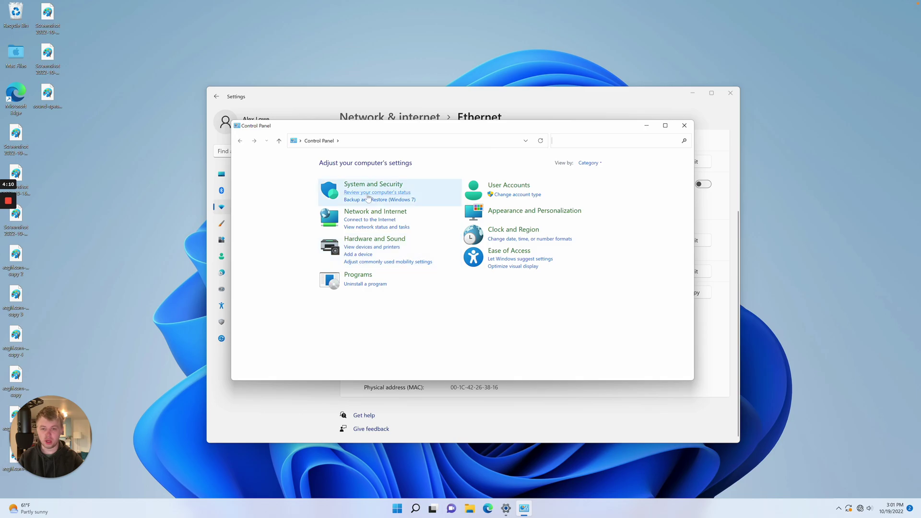
click(363, 212)
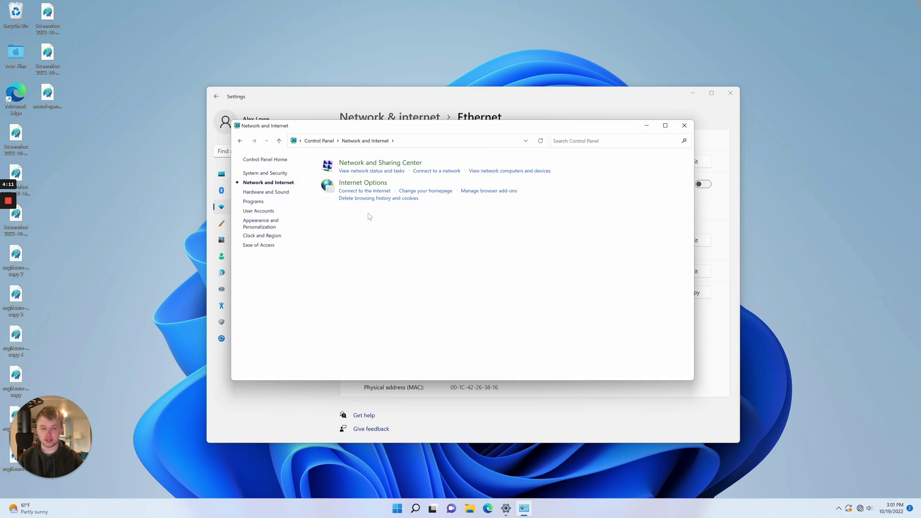
click(379, 163)
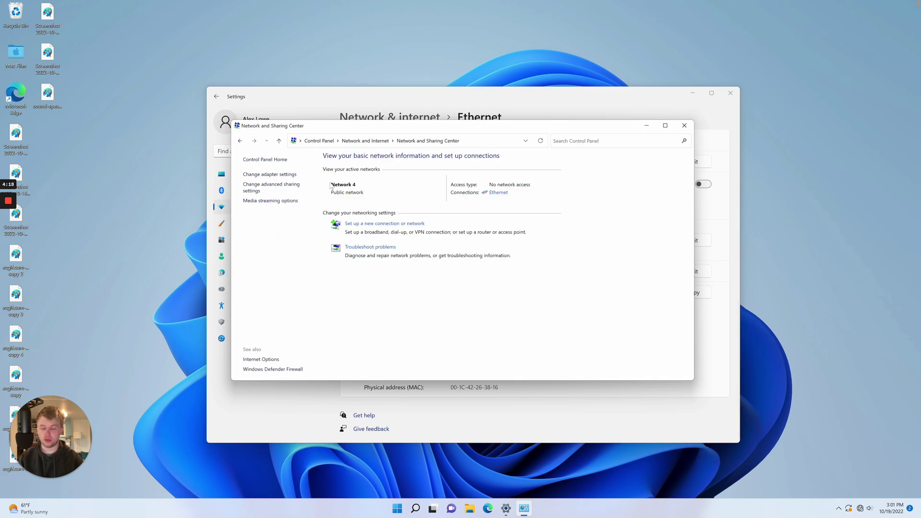
click(290, 175)
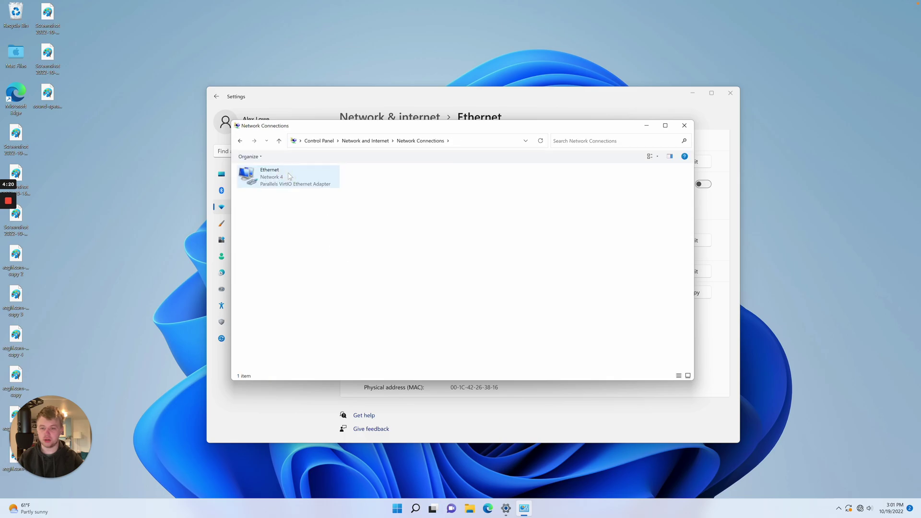
Open the Ethernet adapter's Internet Protocol Version 4 properties
click(305, 177)
right_click(305, 177)
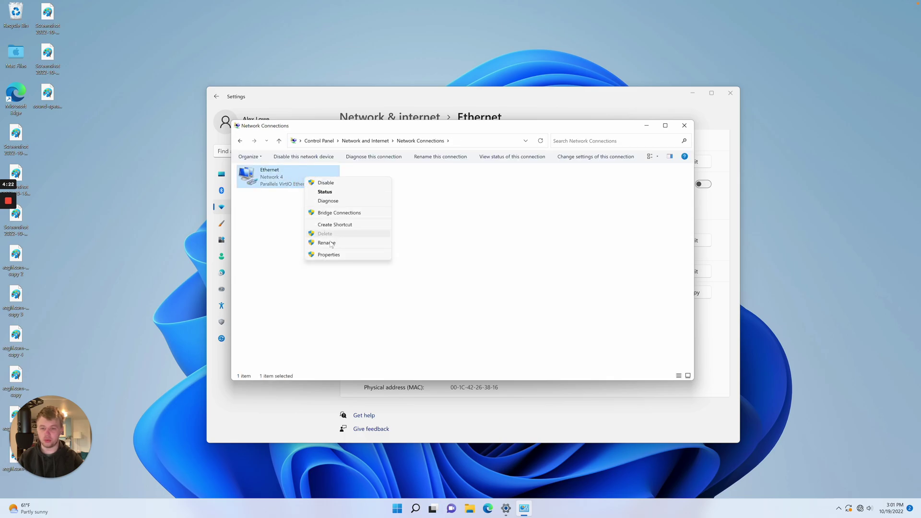
click(328, 254)
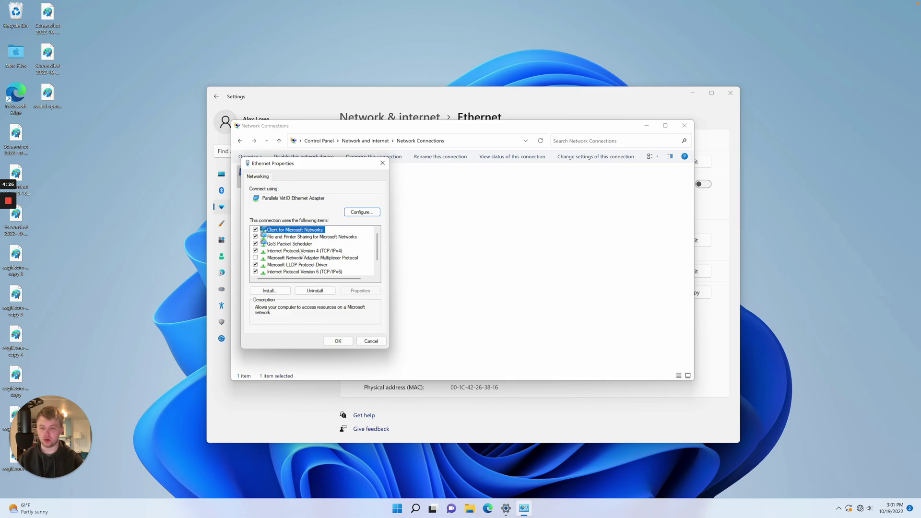
click(317, 251)
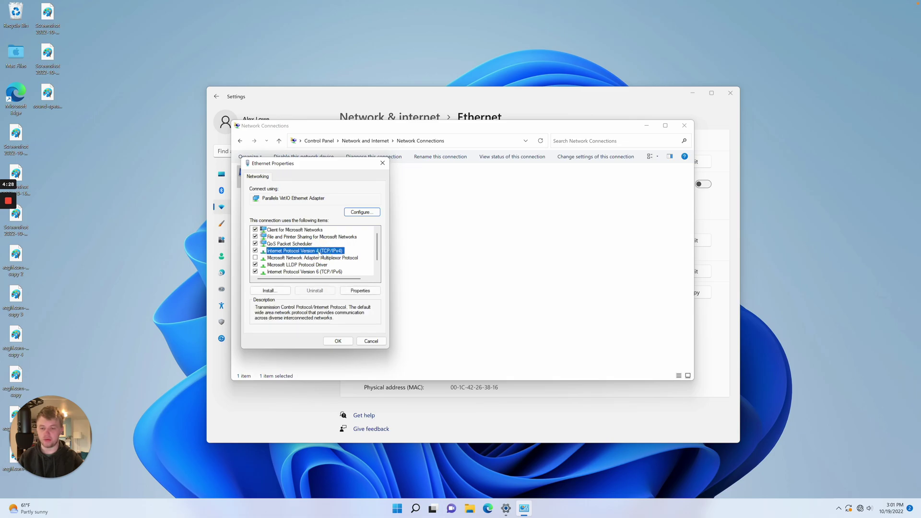
double_click(304, 251)
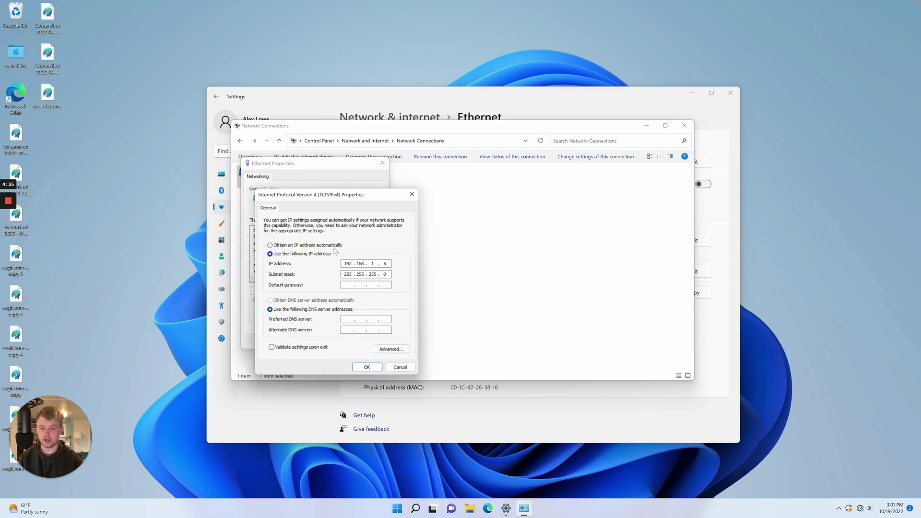
Choose 'Use the following IP address', begin entering 192.168.1.5, then switch to the Mac
click(318, 245)
click(303, 301)
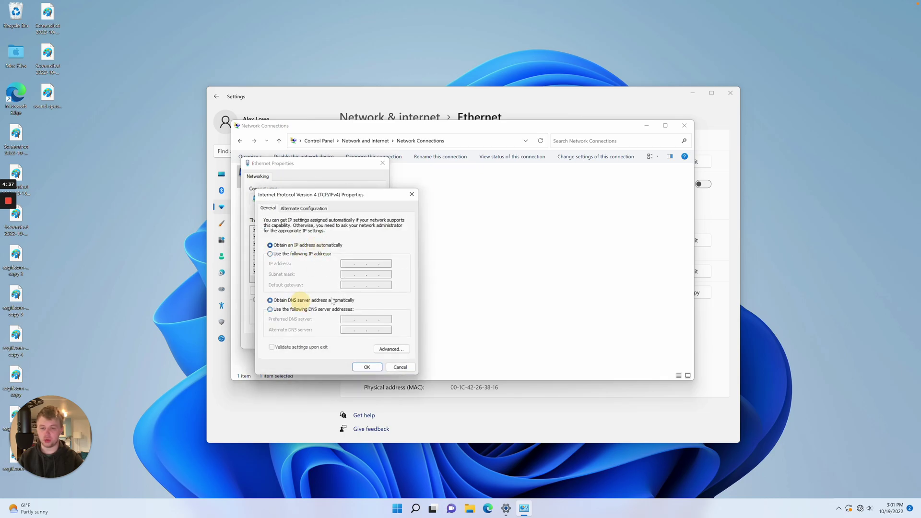
click(285, 254)
click(349, 264)
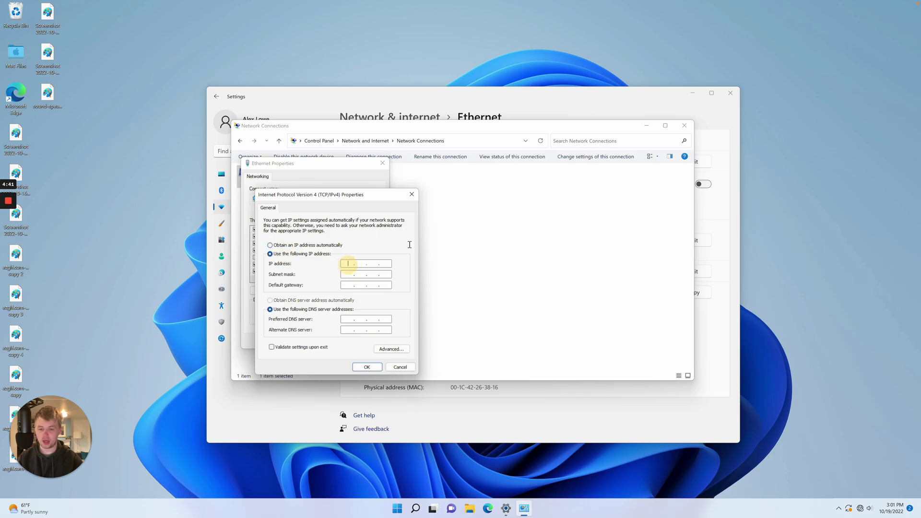
text(192 . 168 . 1 . 5)
key(Tab)
text(2)
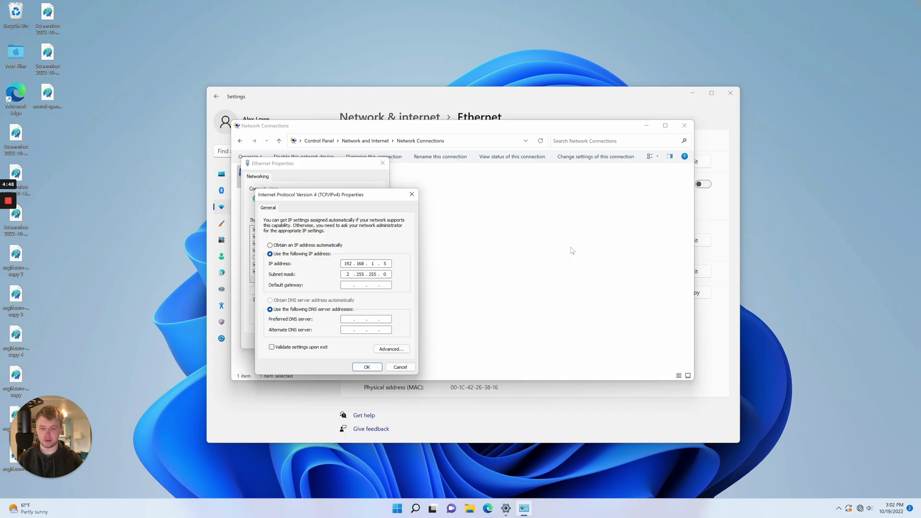
key(ctrl+Left)
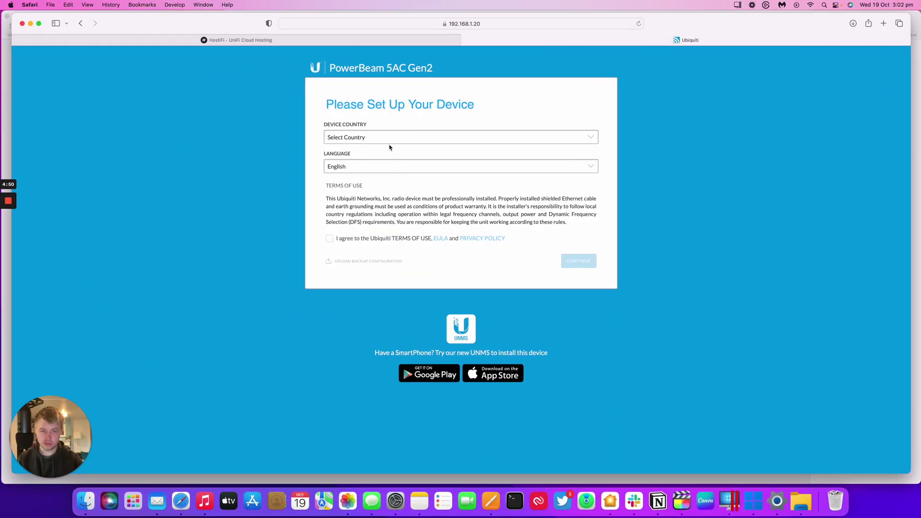
Set Device Country to United Kingdom, accept the terms of use, and continue
click(390, 142)
scroll(379, 185, down, 10)
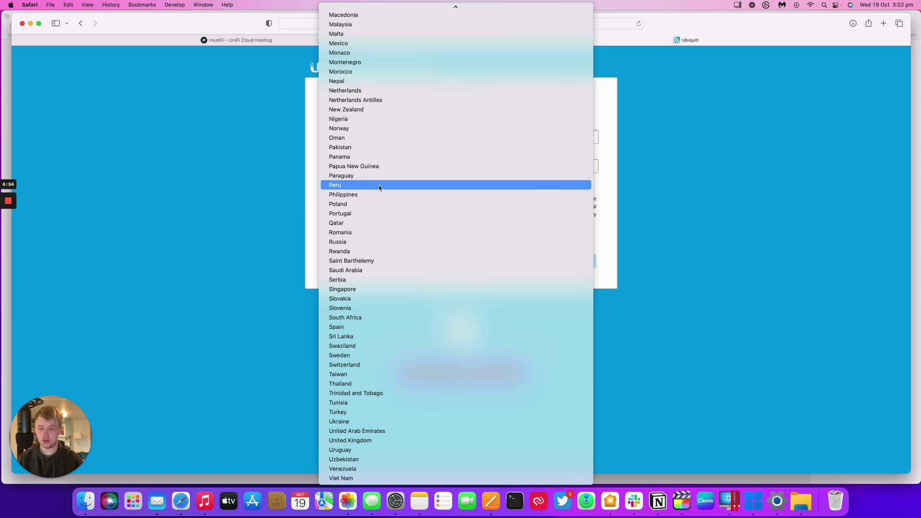
click(350, 441)
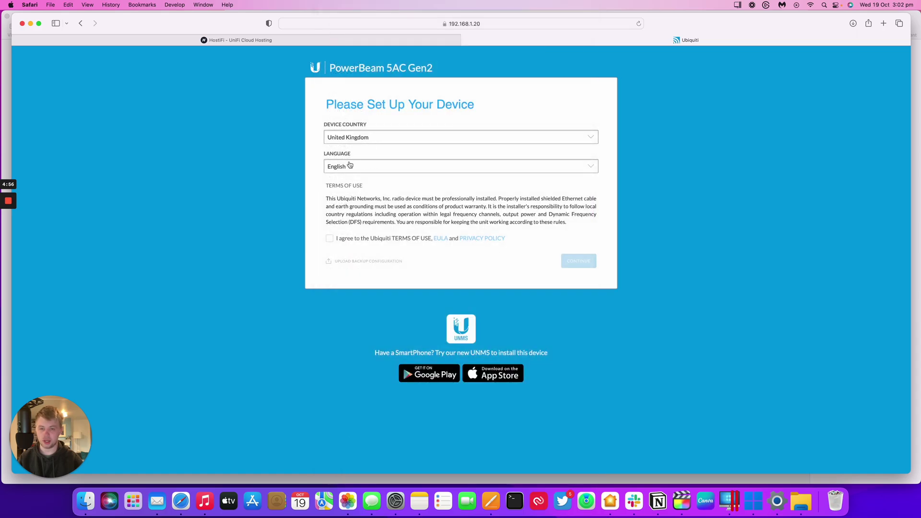
click(330, 239)
click(566, 259)
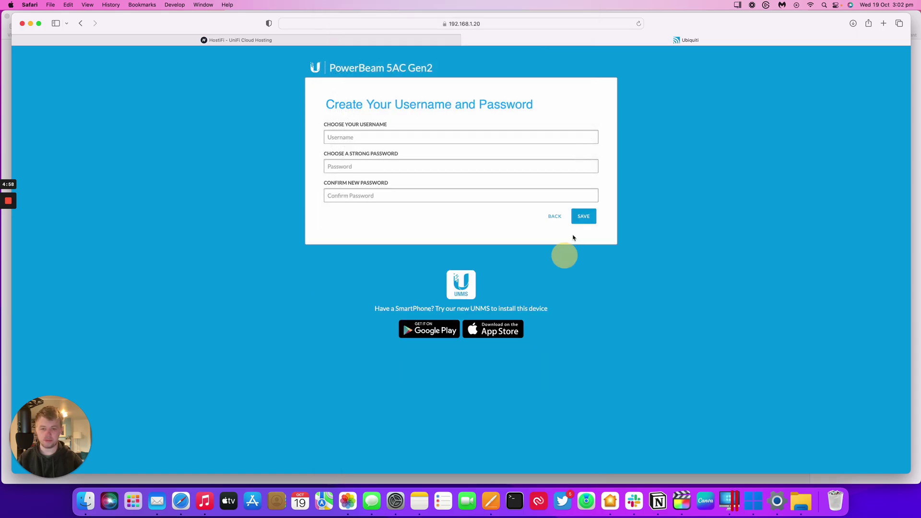
Enter the new admin username and move on to the password
click(457, 140)
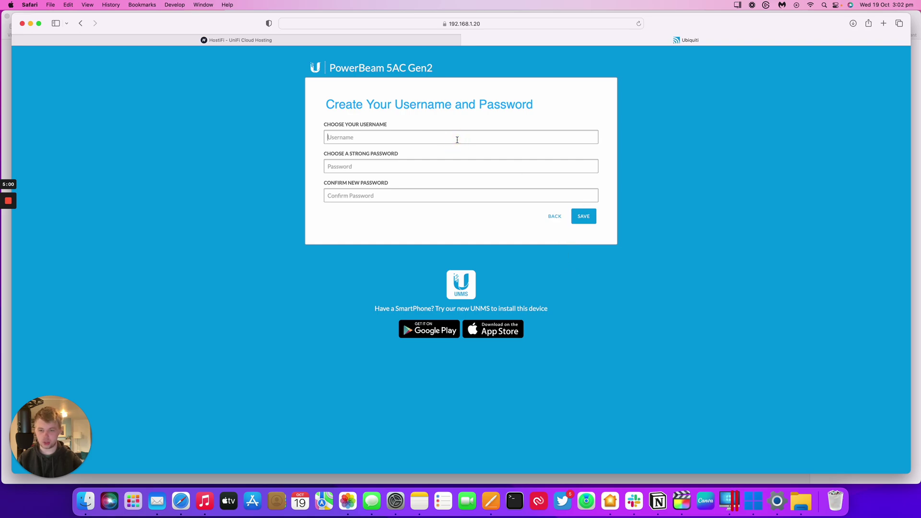
text(u)
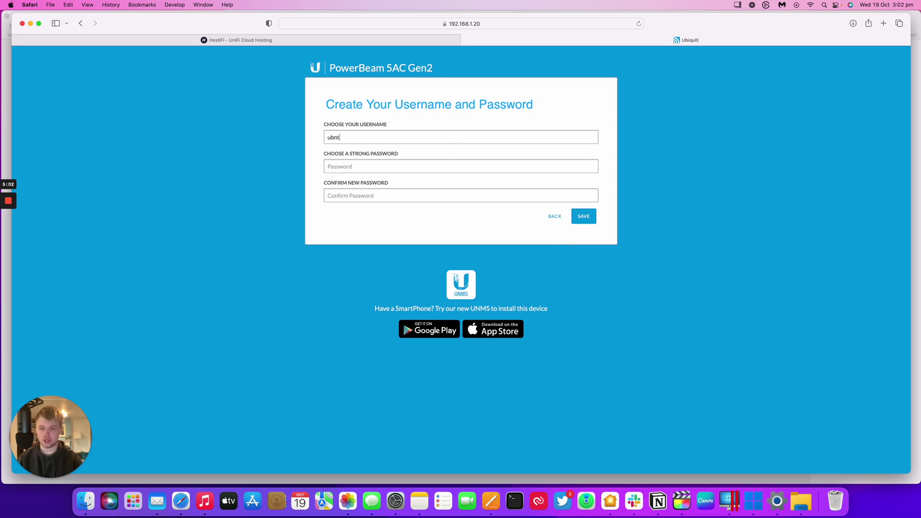
text(bnt)
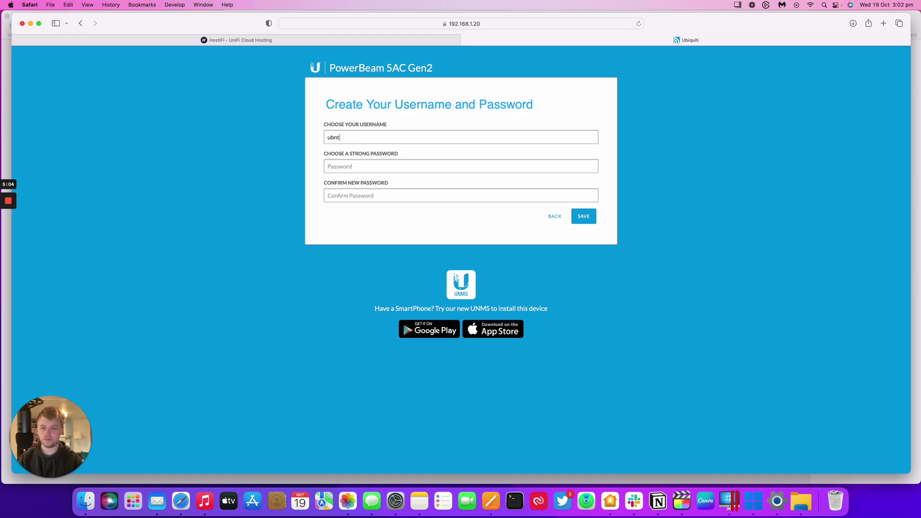
key(Tab)
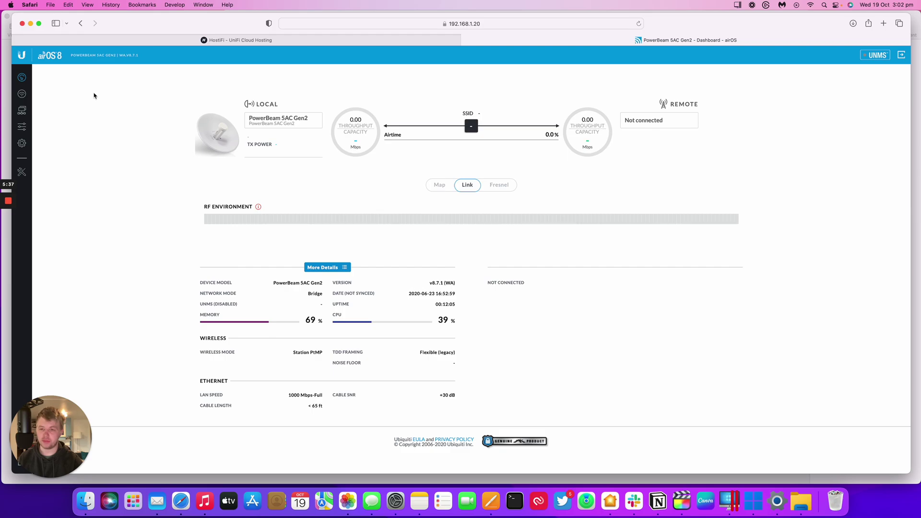
Set management IP 172.18.38.6, clear DNS 8.8.8.8, and turn off Auto IP Aliasing and IPv6
click(27, 111)
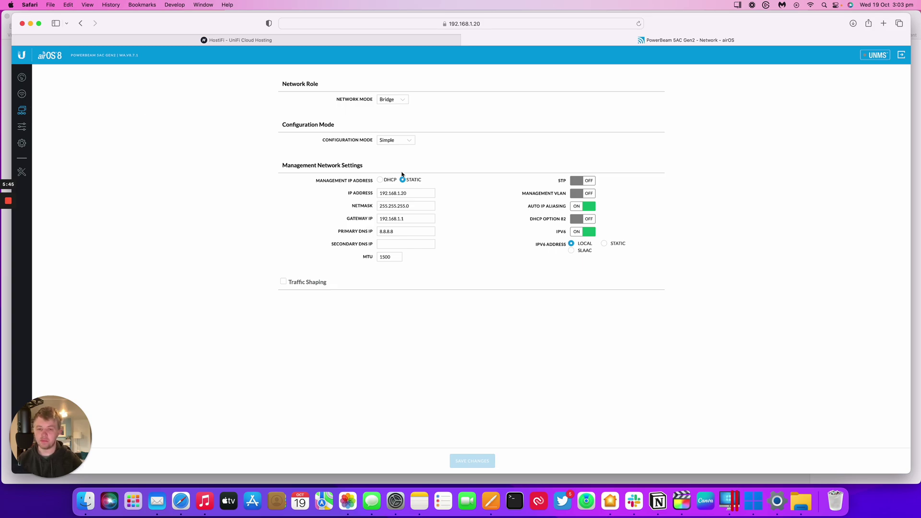
drag(411, 193, 328, 190)
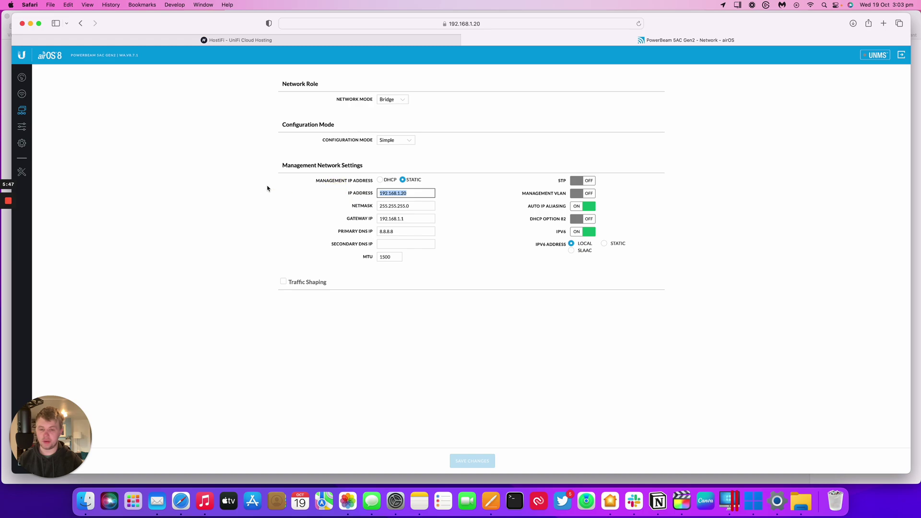
text(172.)
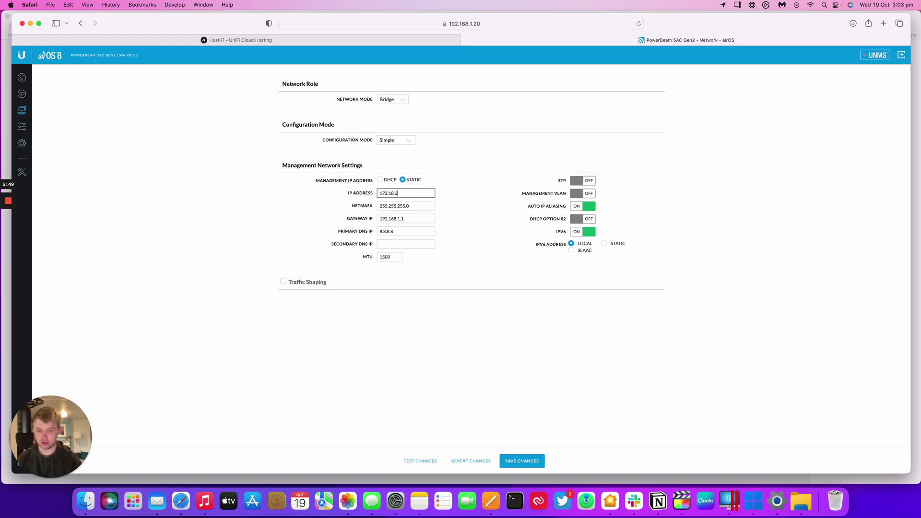
text(18.38.6)
key(Tab)
key(Tab)
text(172.18.38.6)
click(422, 218)
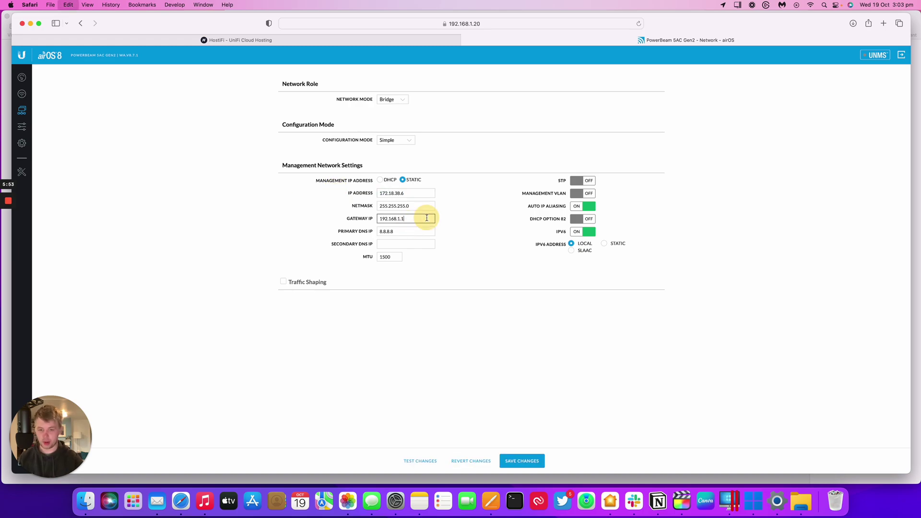
key(Tab)
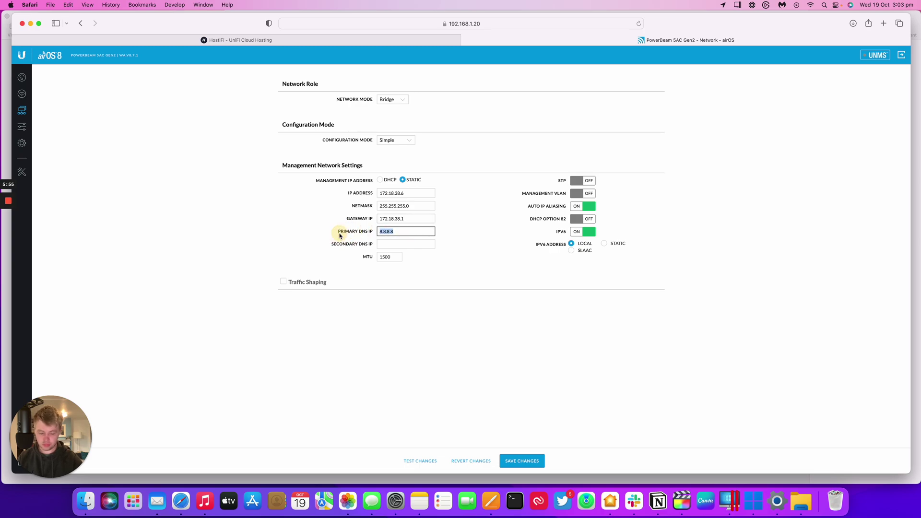
key(BackSpace)
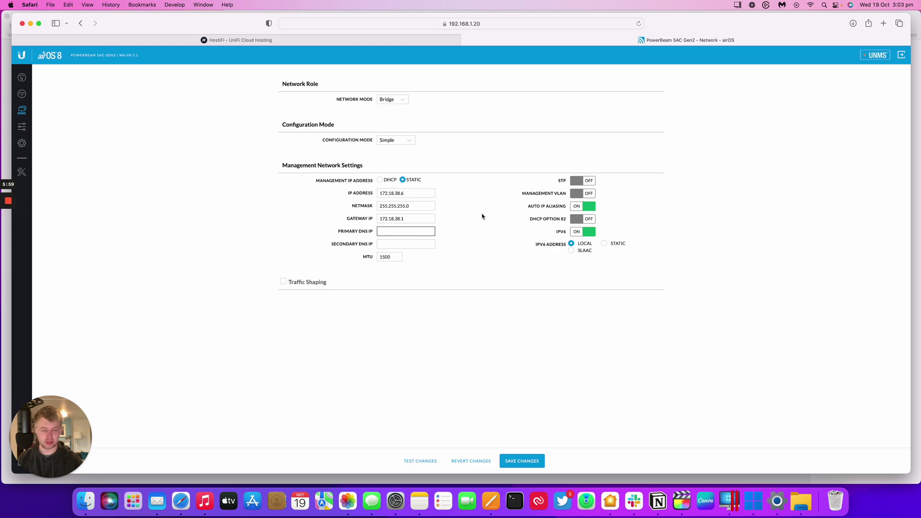
click(582, 207)
click(582, 232)
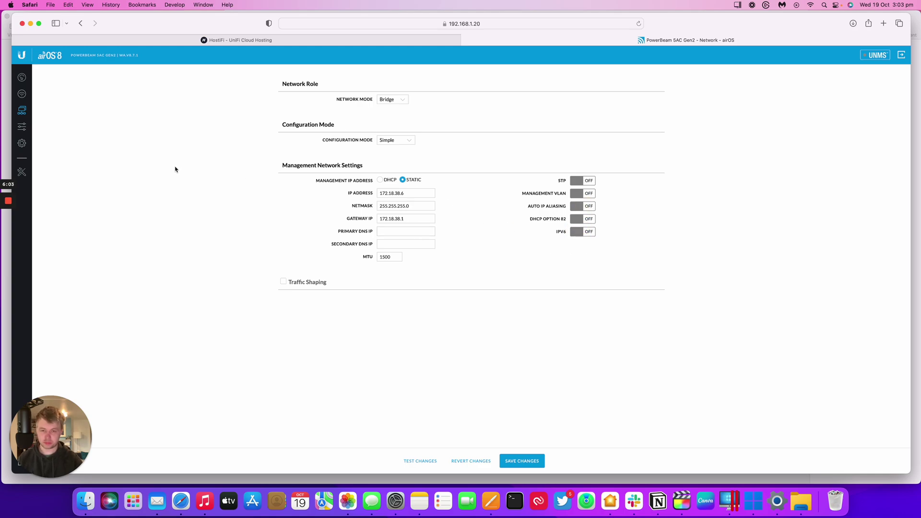
Save the PowerBeam network changes and change the Mac's Ethernet IP to 172.18.36.7
click(531, 461)
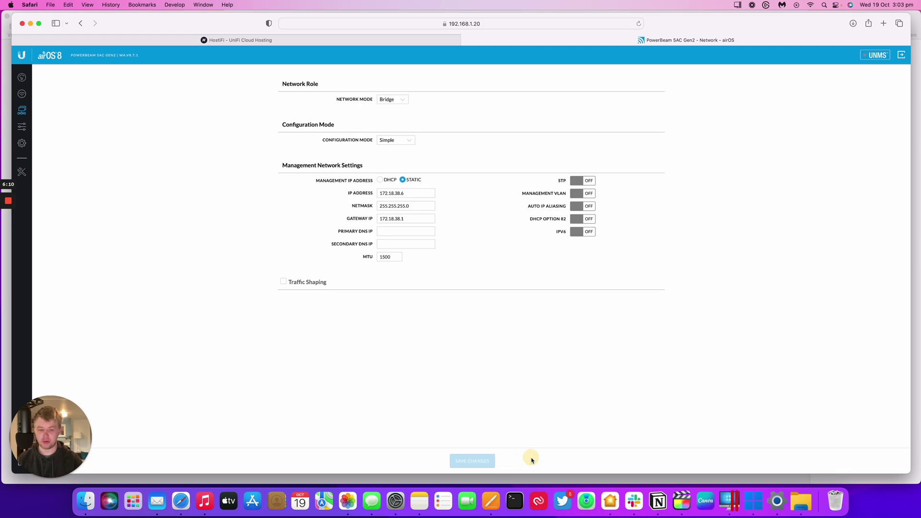
click(396, 502)
drag(471, 232, 430, 232)
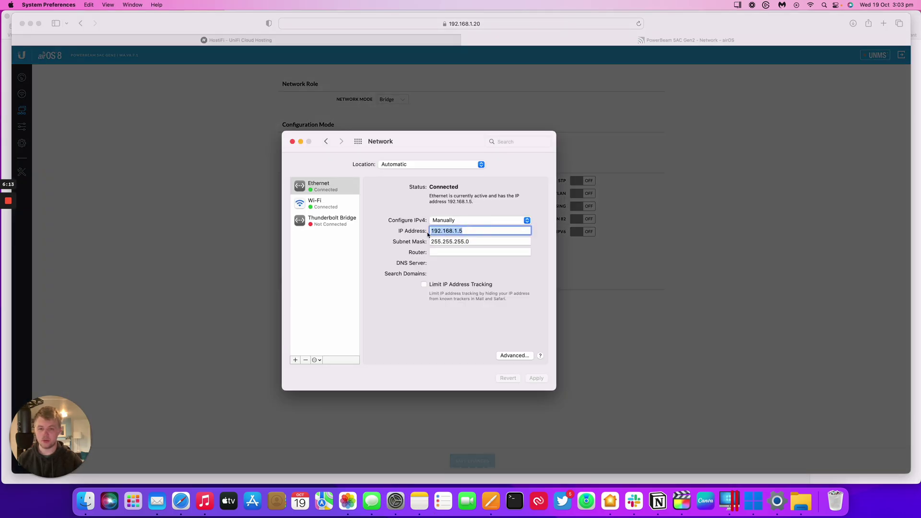
text(172.18.36)
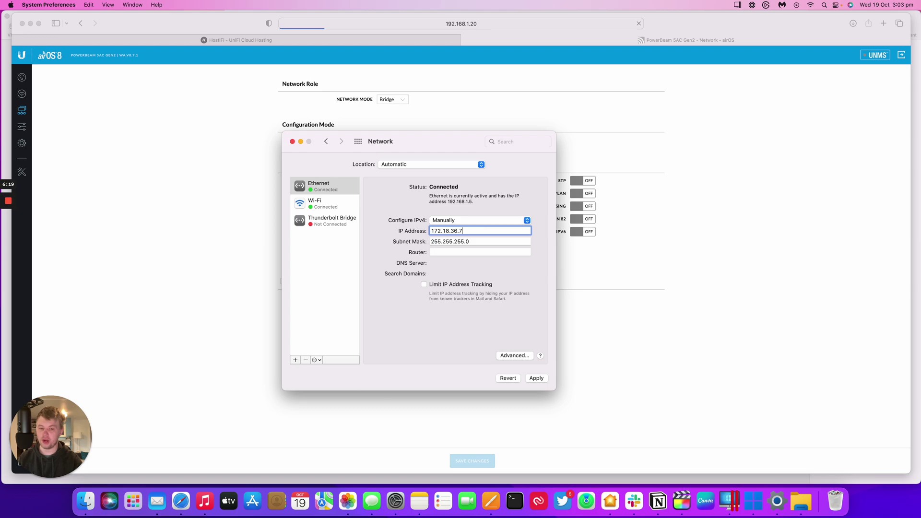
click(536, 378)
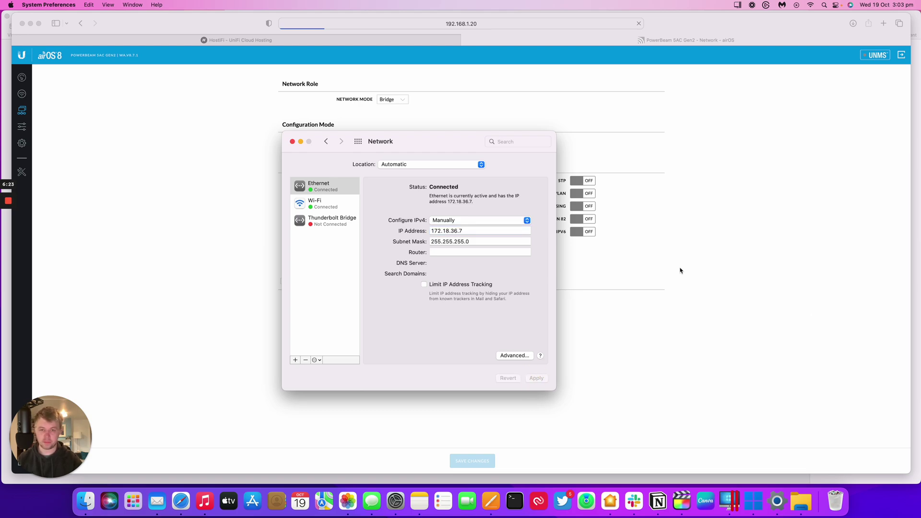
key(ctrl+Right)
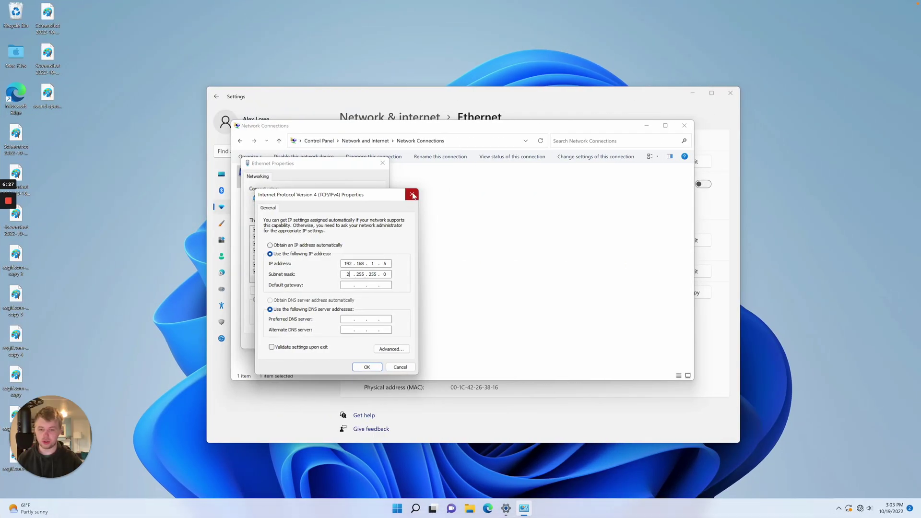
Reopen Windows IPv4 properties to edit the IP's last octet, then return to Safari's airOS Network page
click(412, 194)
double_click(325, 249)
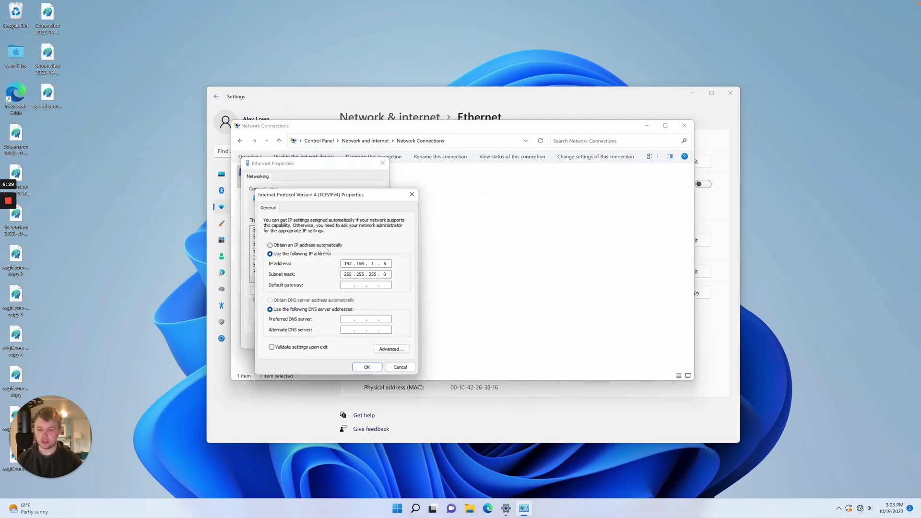
double_click(383, 264)
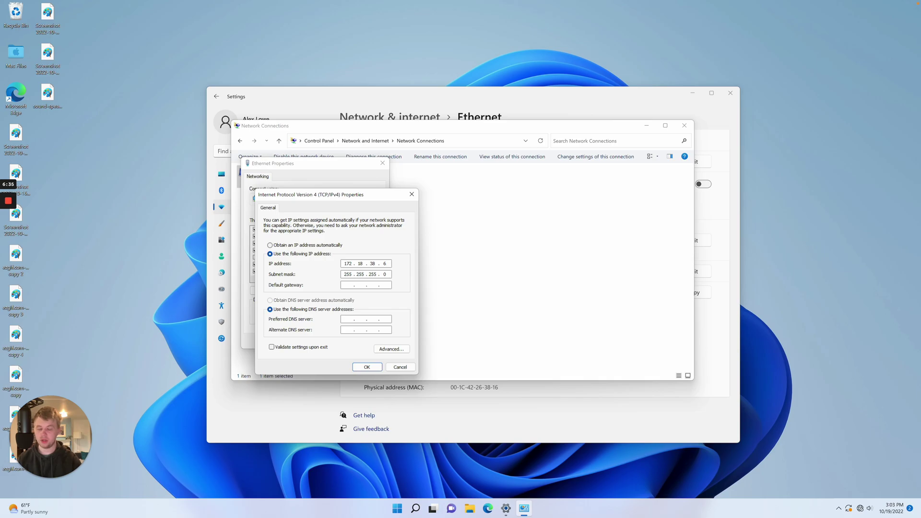
key(ctrl+Left)
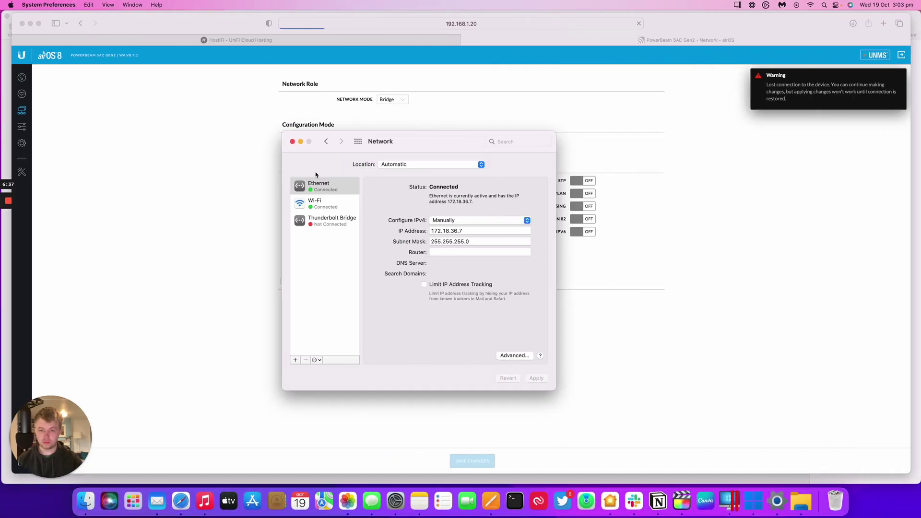
click(292, 142)
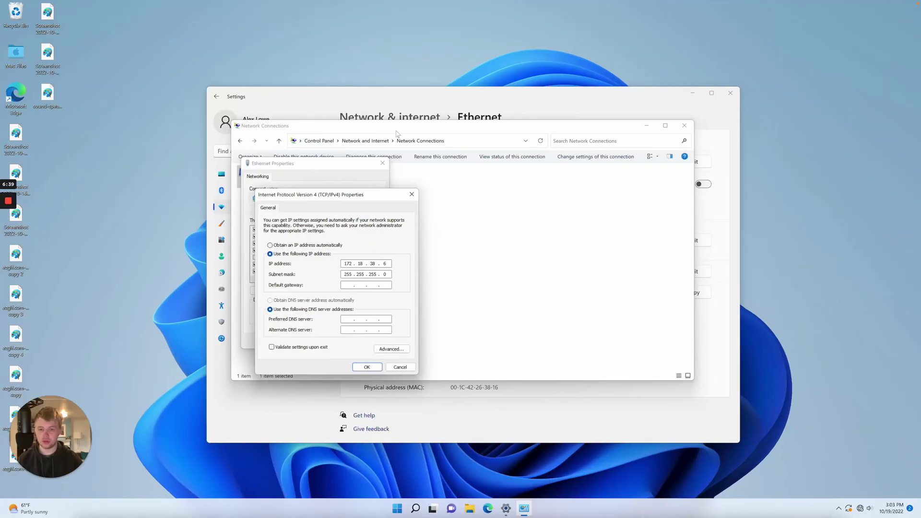
key(ctrl+Left)
click(413, 192)
Copy the management IP and load the device at 172.18.38.6 in Safari
key(super+a)
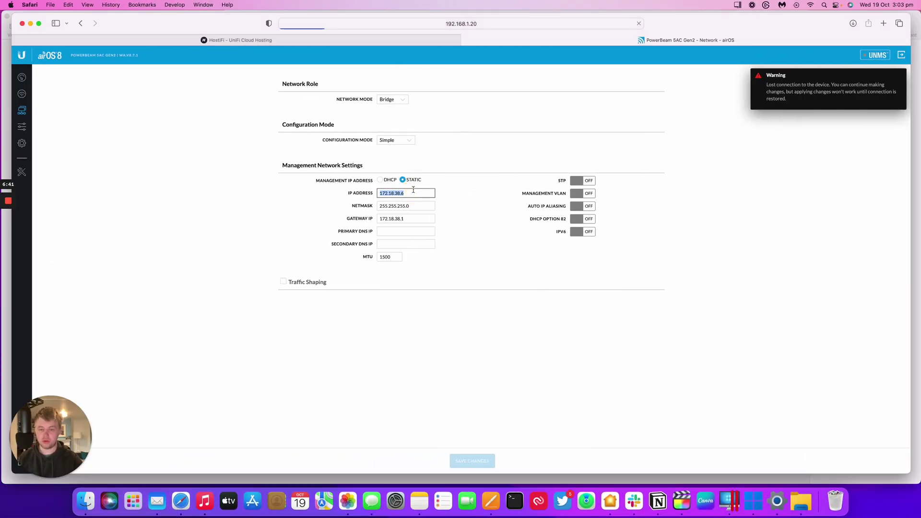
key(super+c)
click(402, 23)
key(super+v)
key(Return)
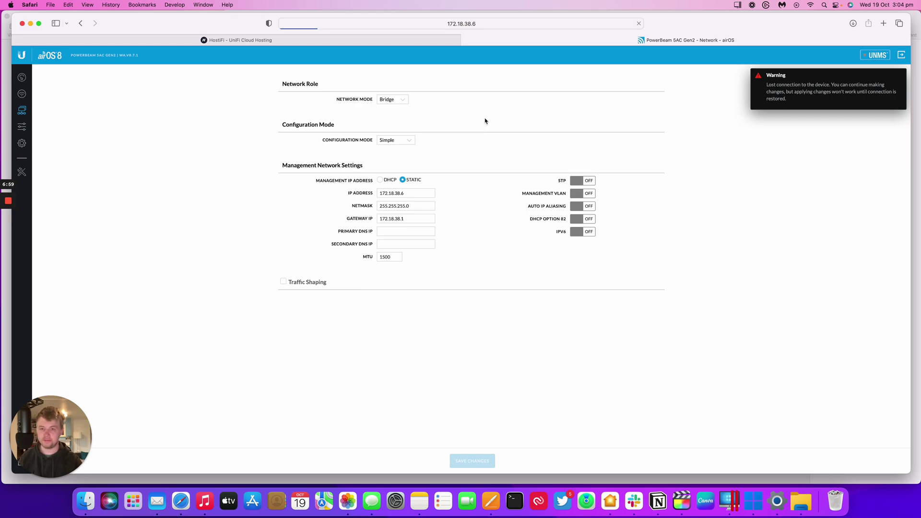
Ping 172.18.38.6 from Terminal
click(515, 501)
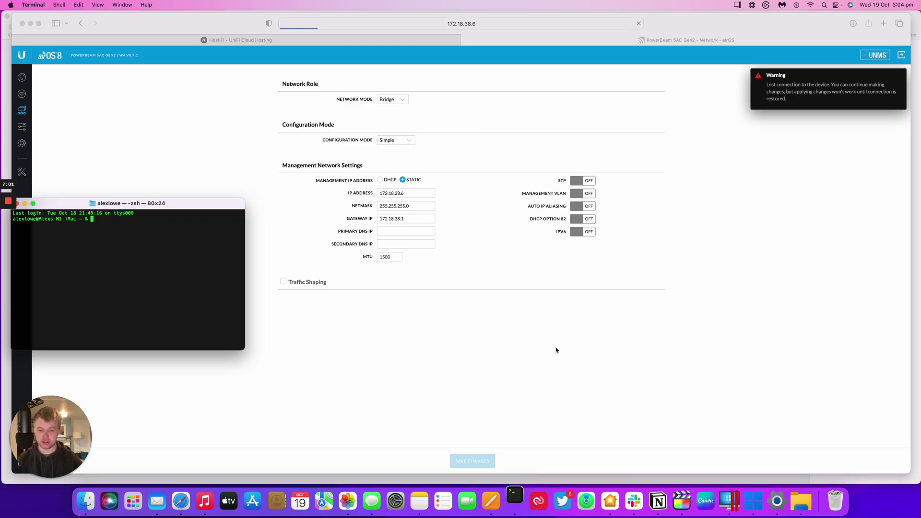
text(ping)
key(super+v)
key(Return)
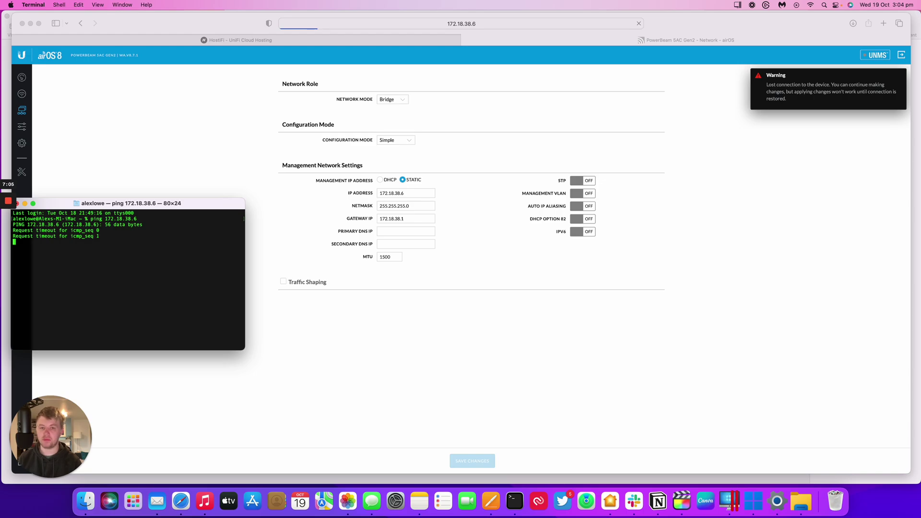
click(396, 501)
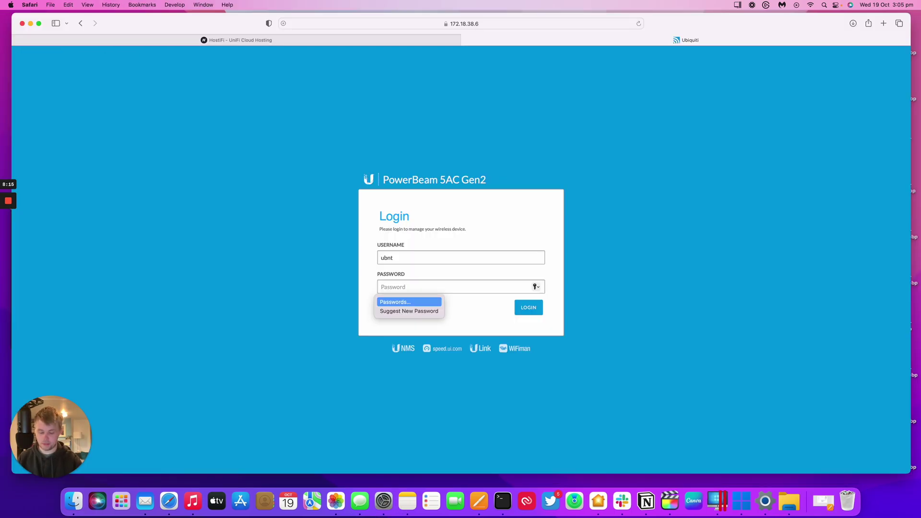
Sign in to the PowerBeam at 172.18.38.6, decline saving the password, and open Wireless settings
text(u)
text(•••••)
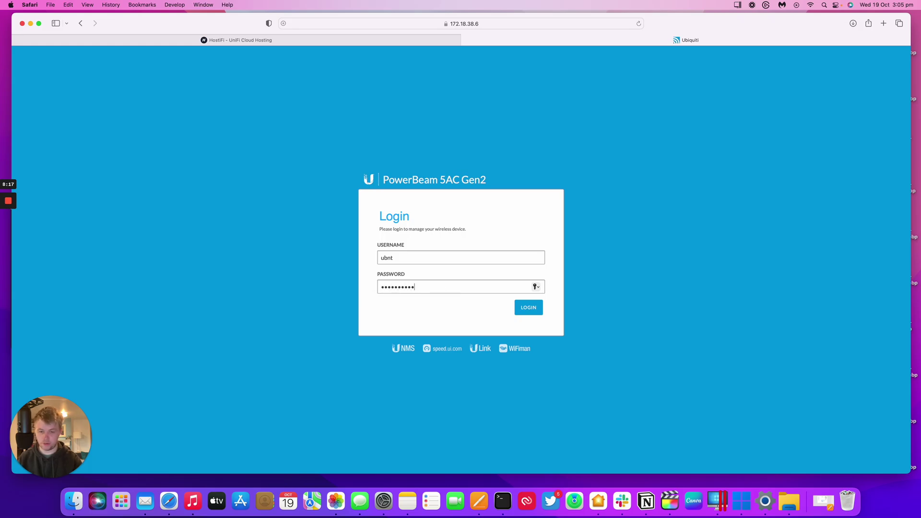
key(Return)
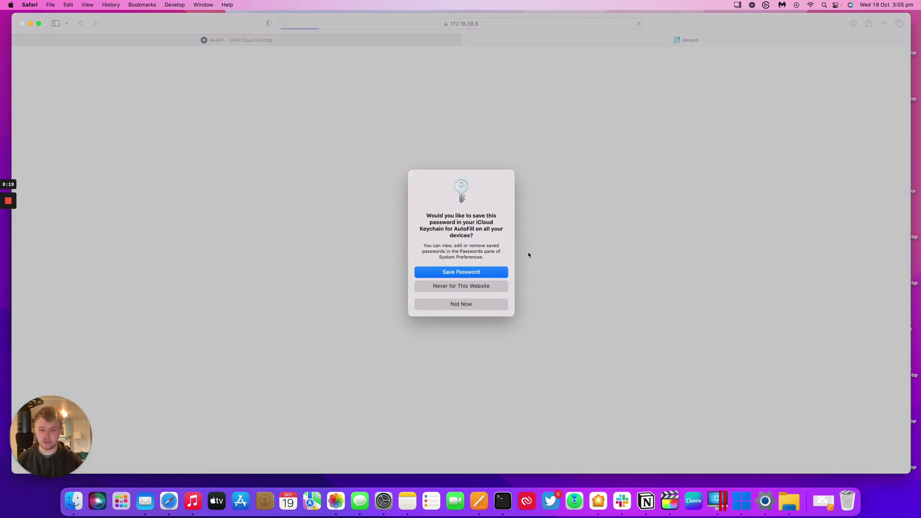
click(477, 303)
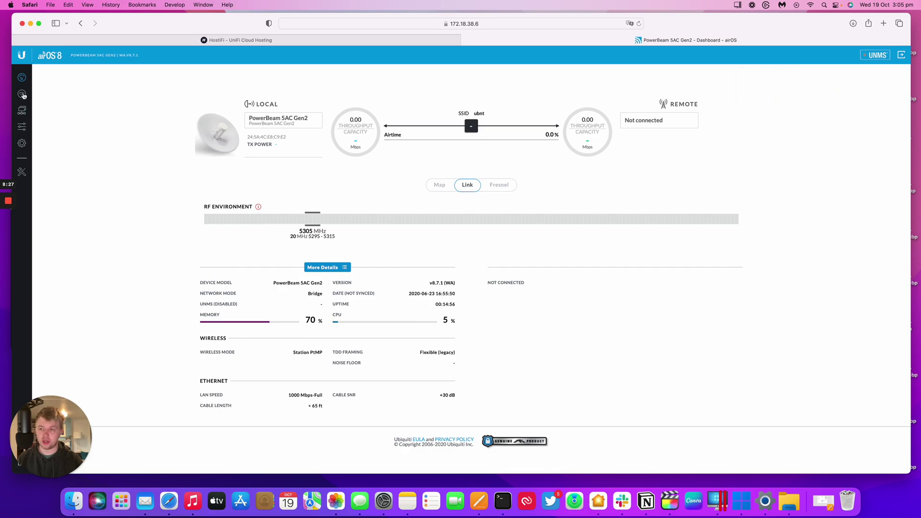
click(22, 94)
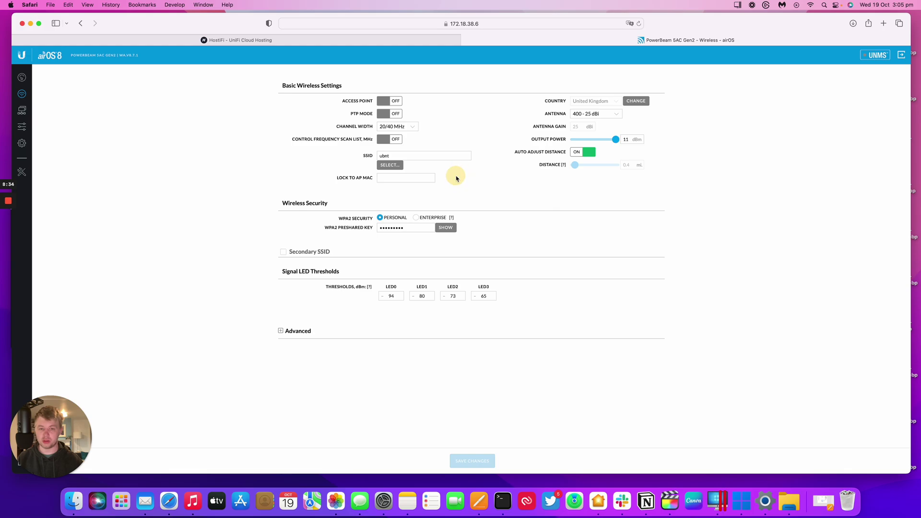
Preview the Access Point mode options by toggling it on and off, leaving it off
scroll(457, 179, up, 5)
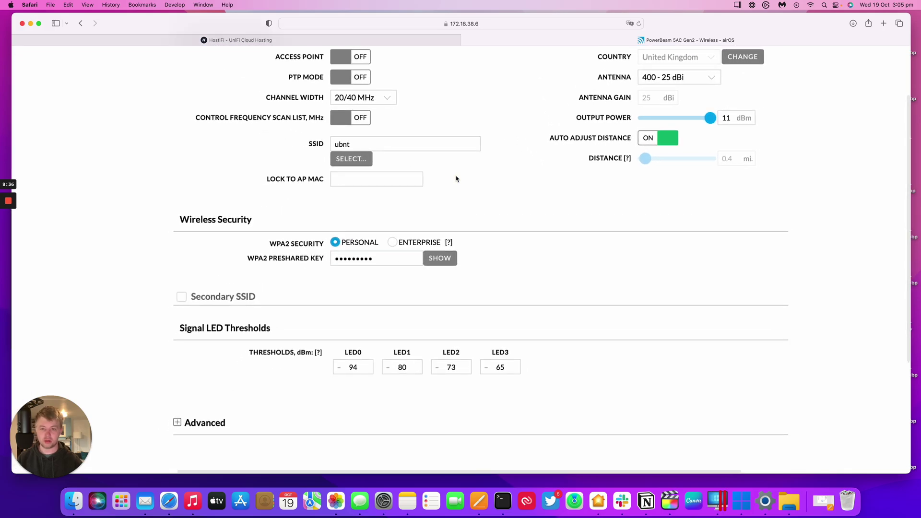
scroll(456, 178, up, 2)
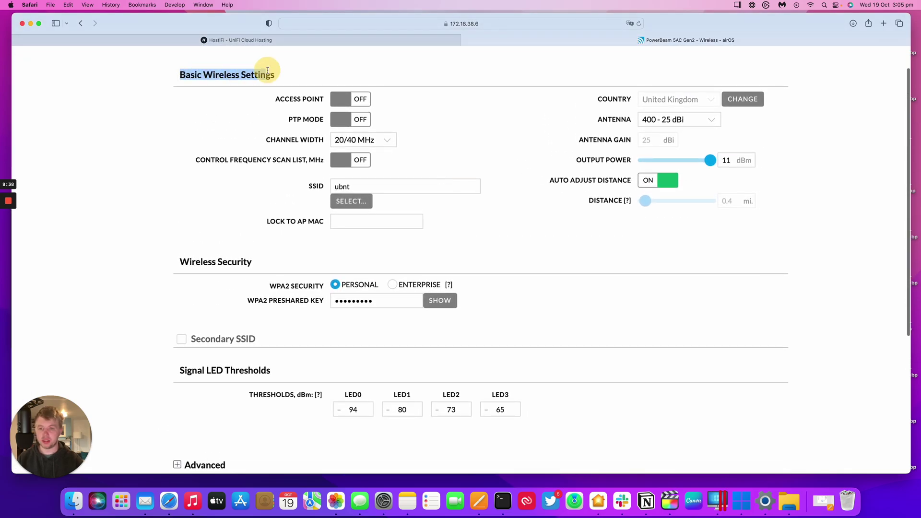
click(286, 98)
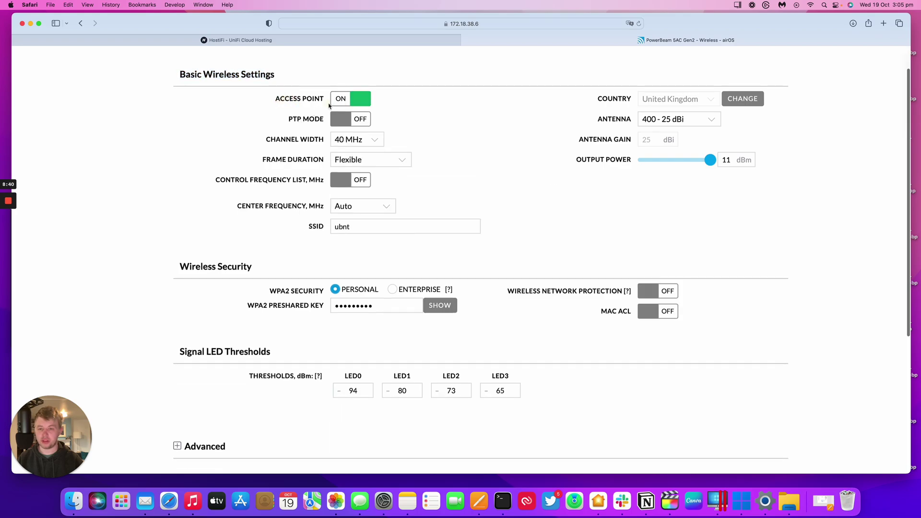
click(350, 102)
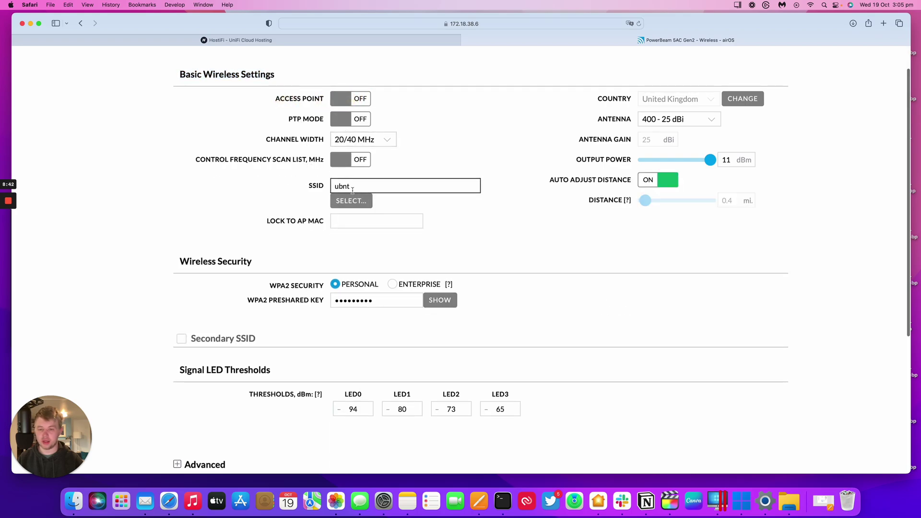
scroll(350, 248, down, 1)
scroll(350, 247, down, 2)
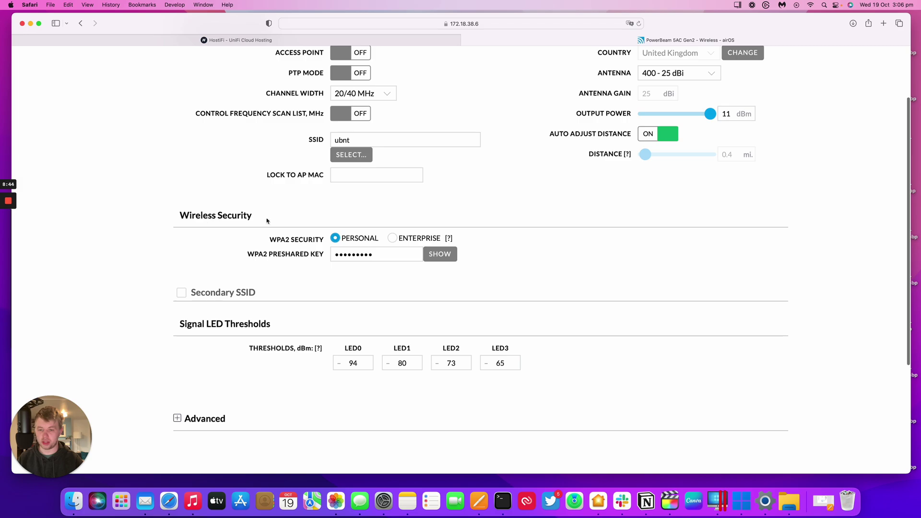
click(351, 251)
scroll(373, 245, up, 3)
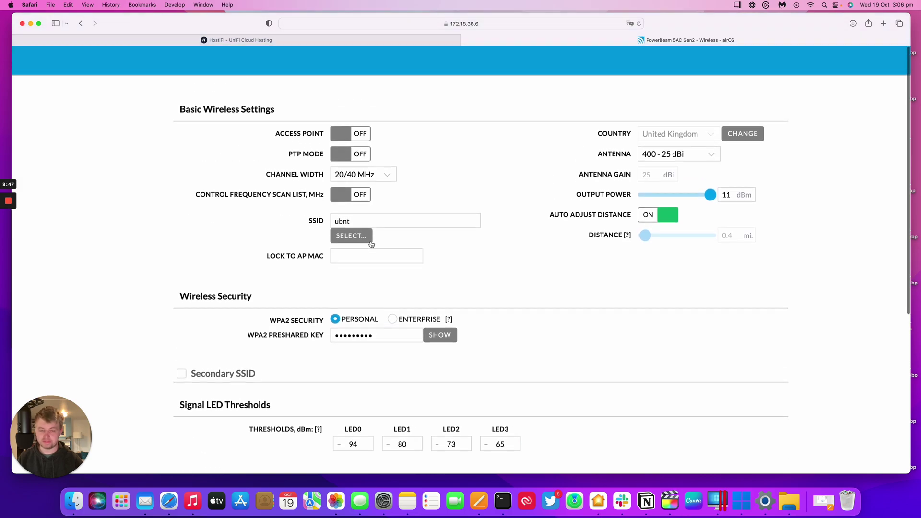
click(368, 138)
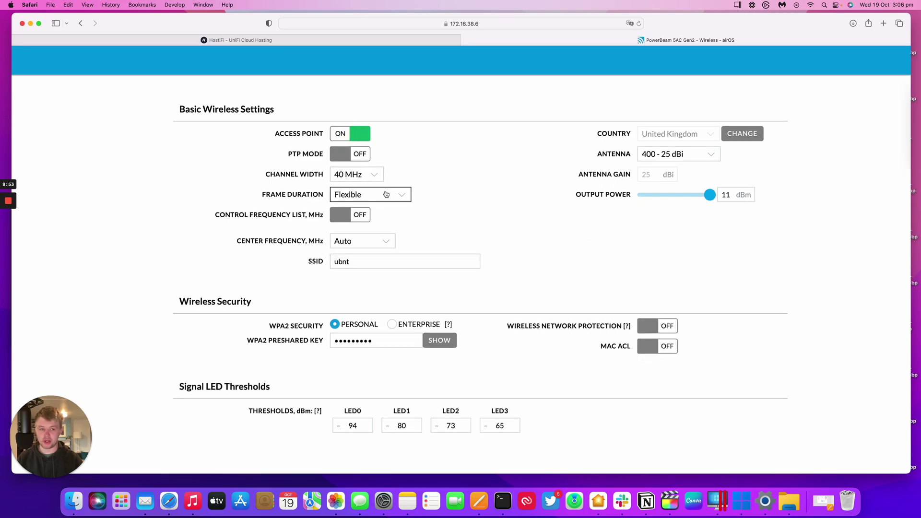
click(360, 137)
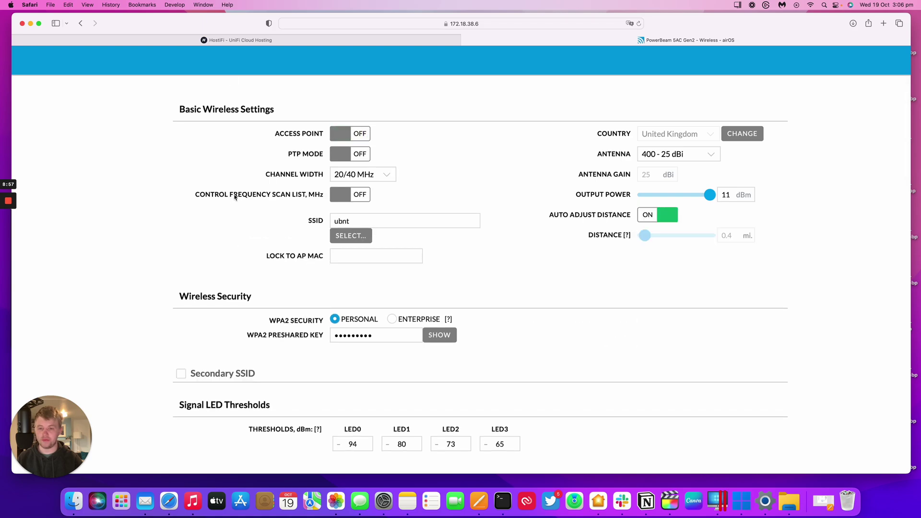
Turn PTP mode on, check the channel width list unchanged, then turn PTP mode off
click(348, 156)
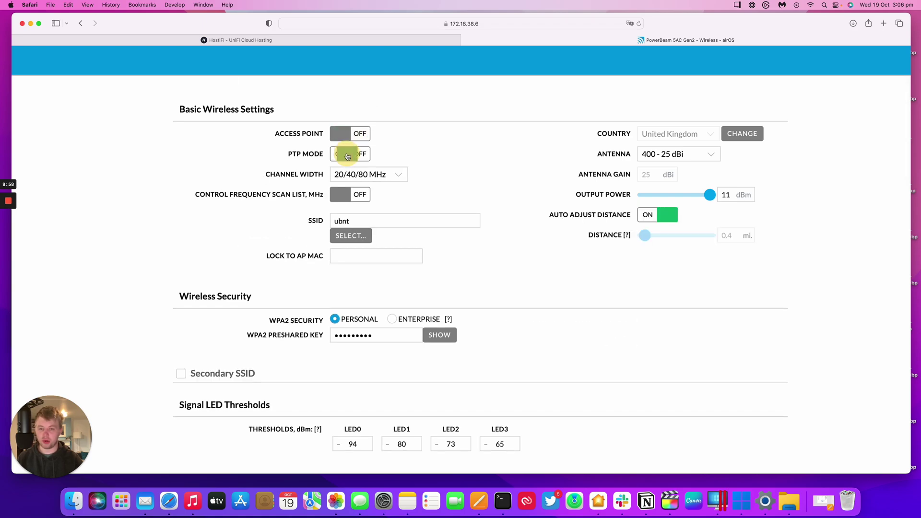
click(366, 174)
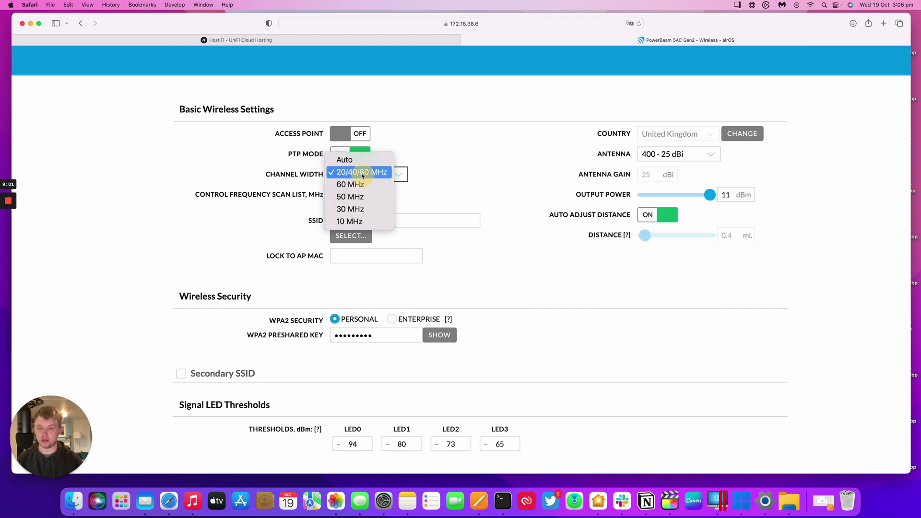
click(426, 143)
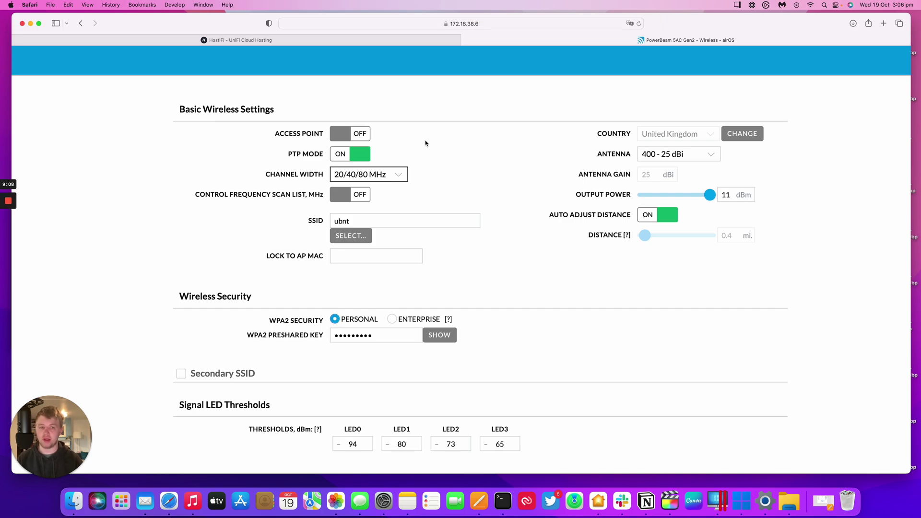
click(356, 156)
Select the current SSID value and start a Site Survey scan for nearby access points
scroll(449, 163, down, 2)
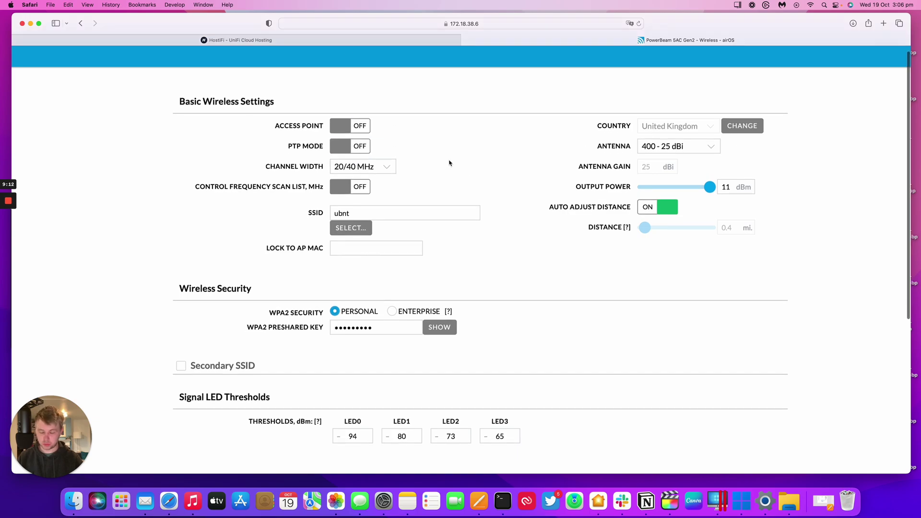
scroll(449, 163, down, 1)
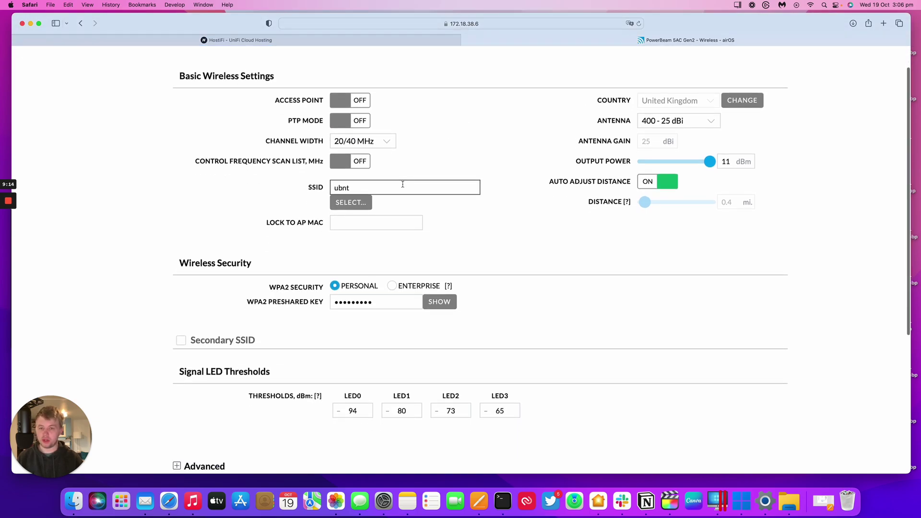
double_click(338, 187)
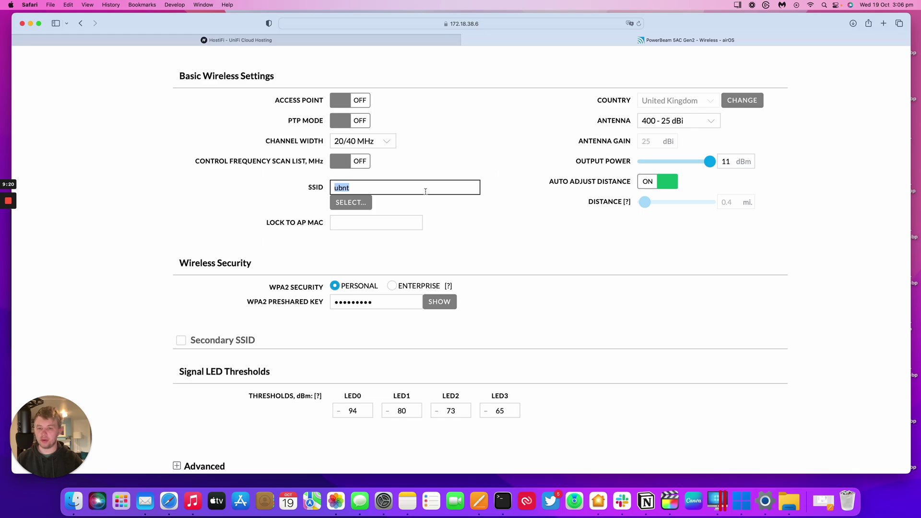
click(359, 204)
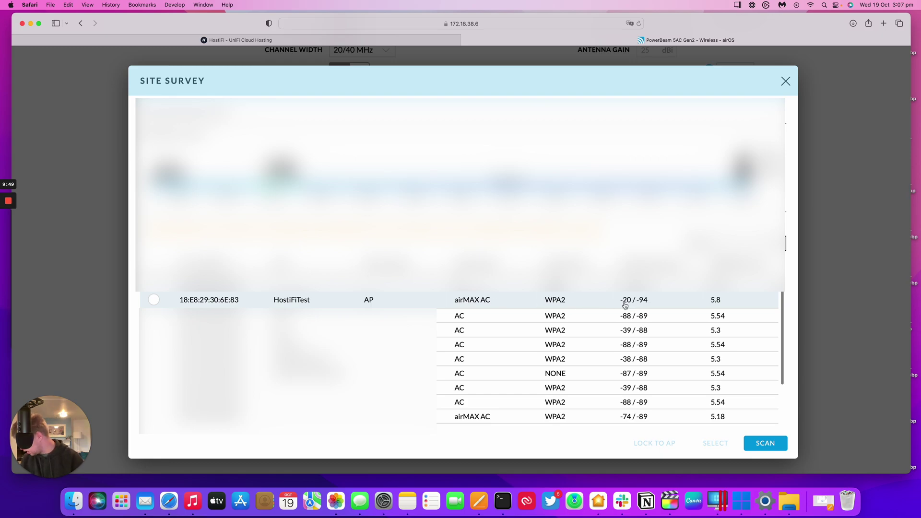
Choose HostiFiTest in the Site Survey list and apply it as the station's SSID
click(155, 302)
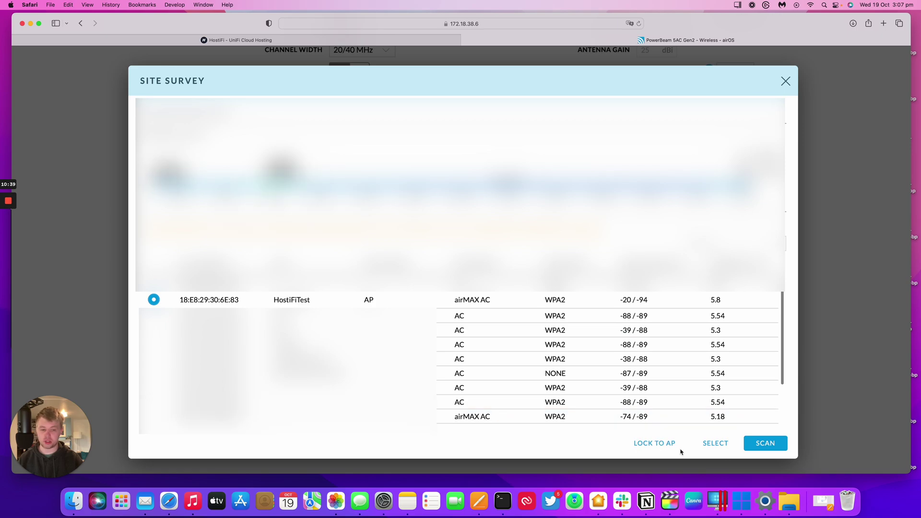
click(708, 442)
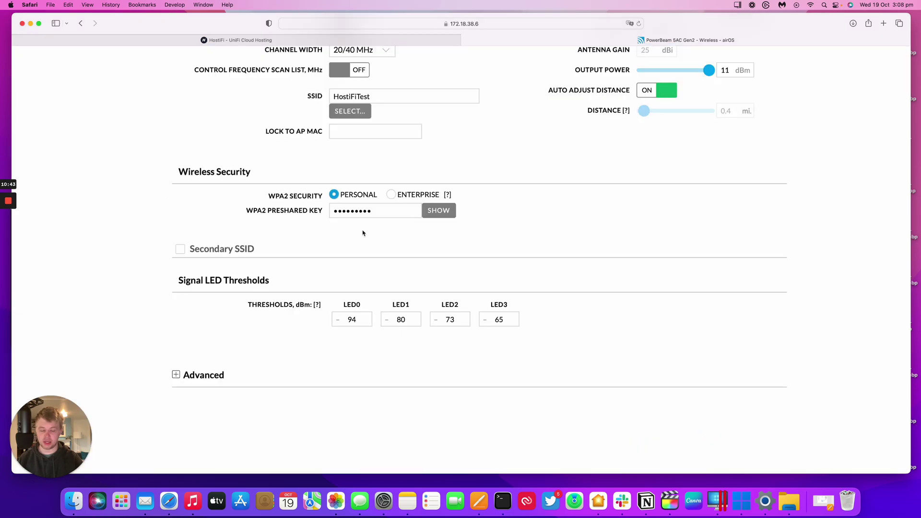
scroll(363, 233, up, 3)
click(374, 304)
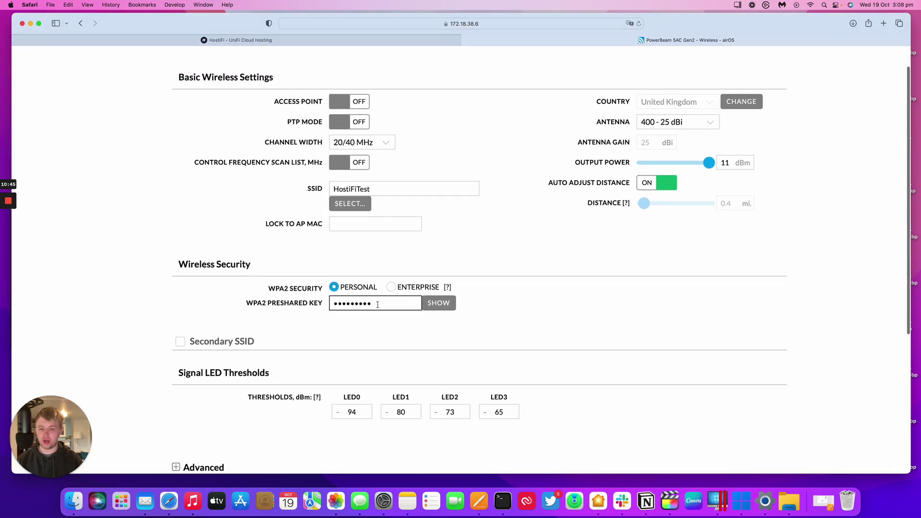
click(426, 304)
drag(397, 303, 316, 303)
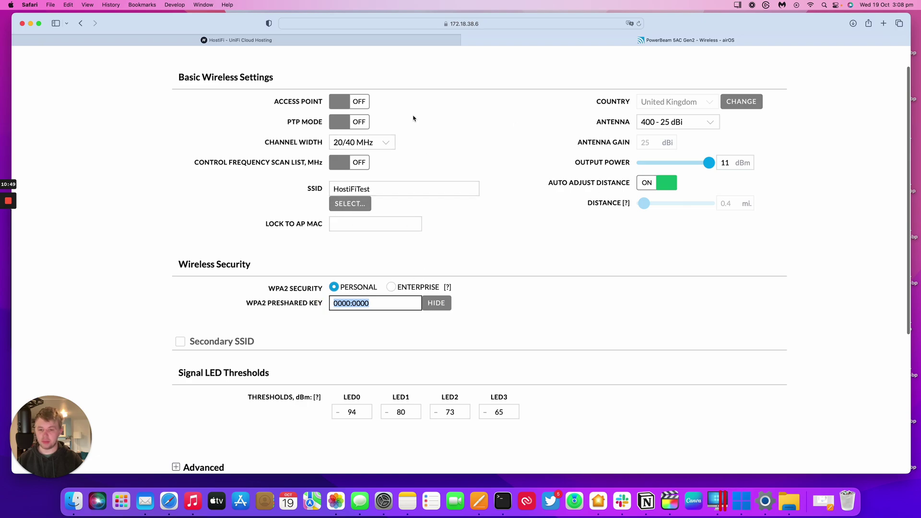
scroll(410, 294, down, 1)
scroll(409, 298, up, 1)
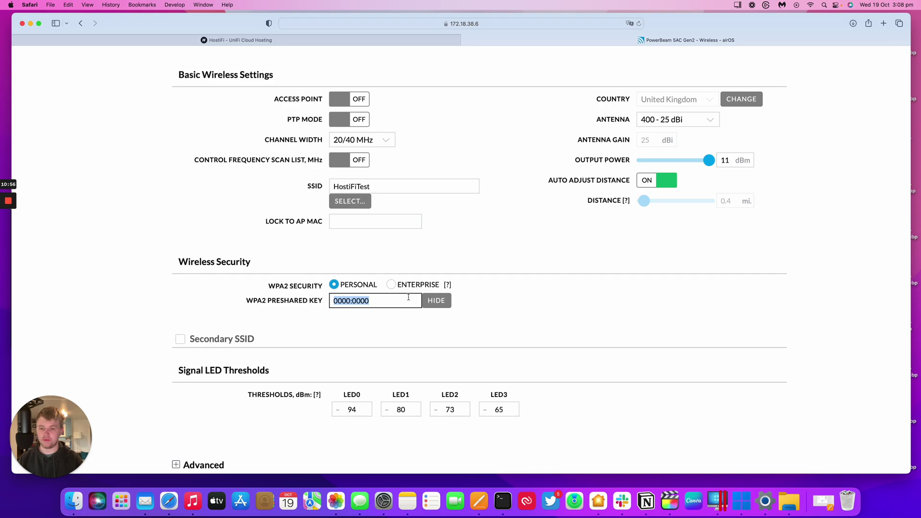
scroll(409, 298, up, 1)
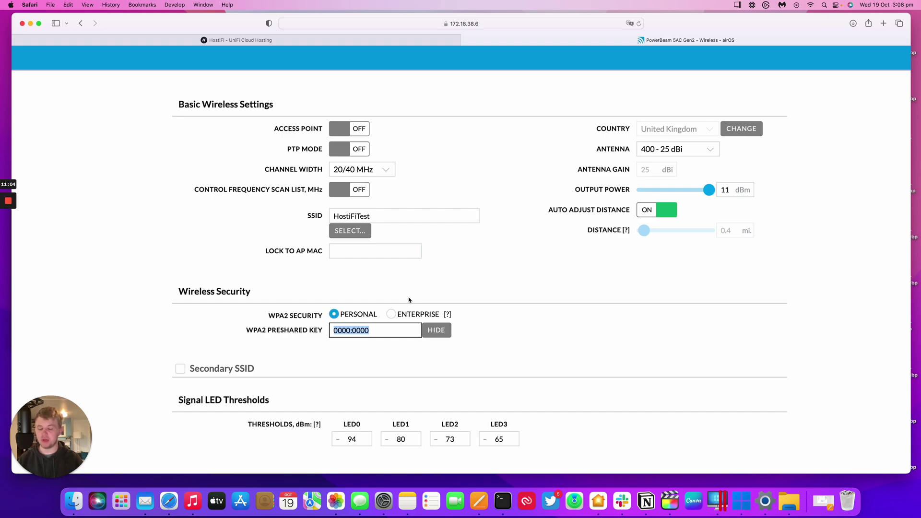
scroll(409, 300, down, 1)
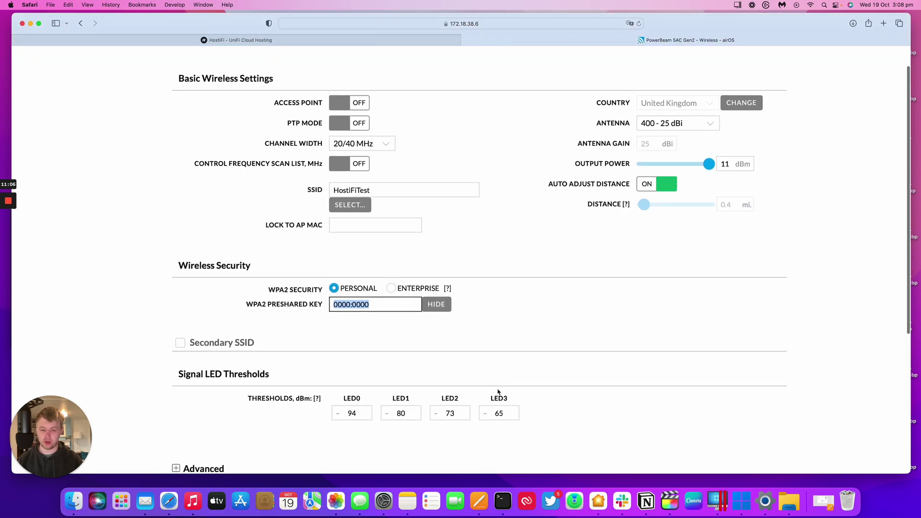
Copy the intended WPA2 password from the Pages network diagram and return to the browser
click(480, 499)
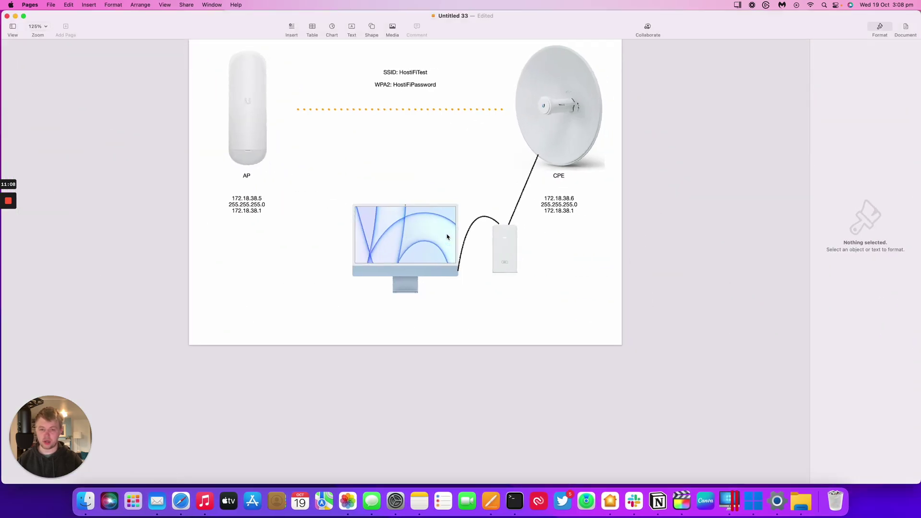
double_click(413, 85)
key(super+c)
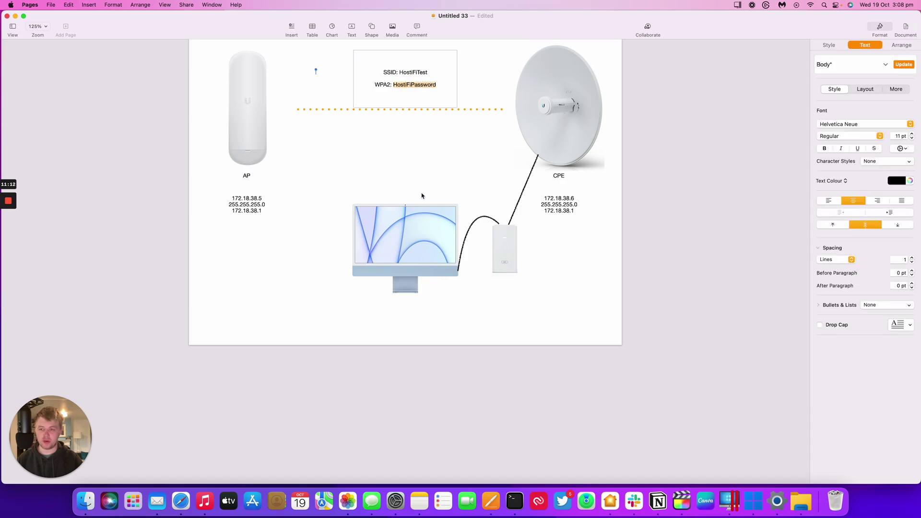
click(15, 16)
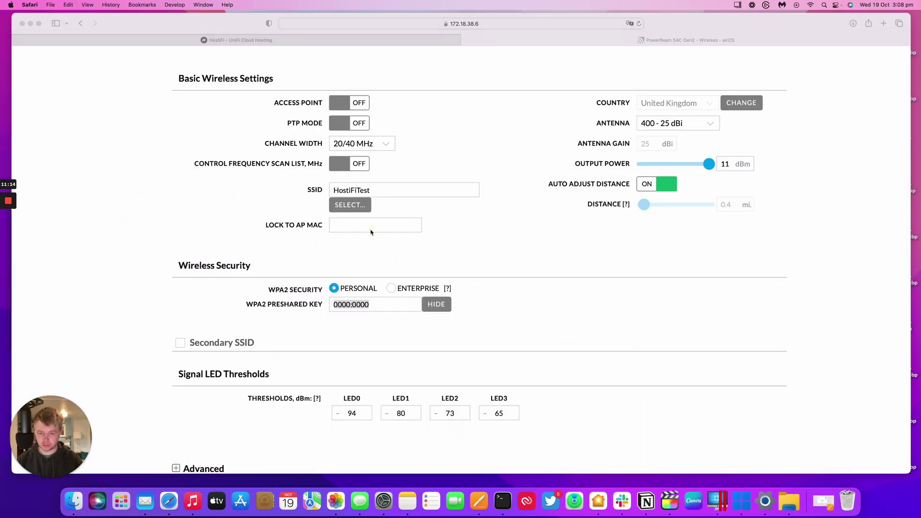
Replace the preshared key with the copied WPA2 password, set output power to -4 dBm, and save
triple_click(380, 305)
key(super+v)
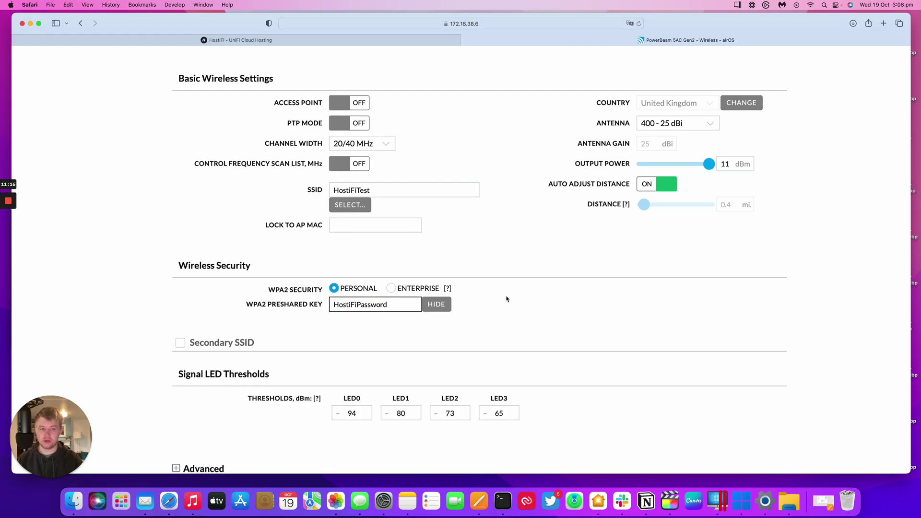
key(super+minus)
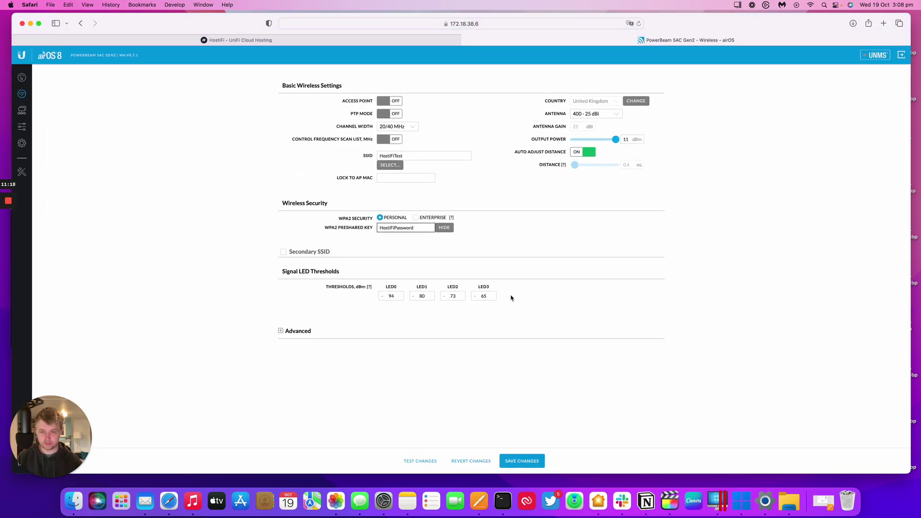
click(296, 331)
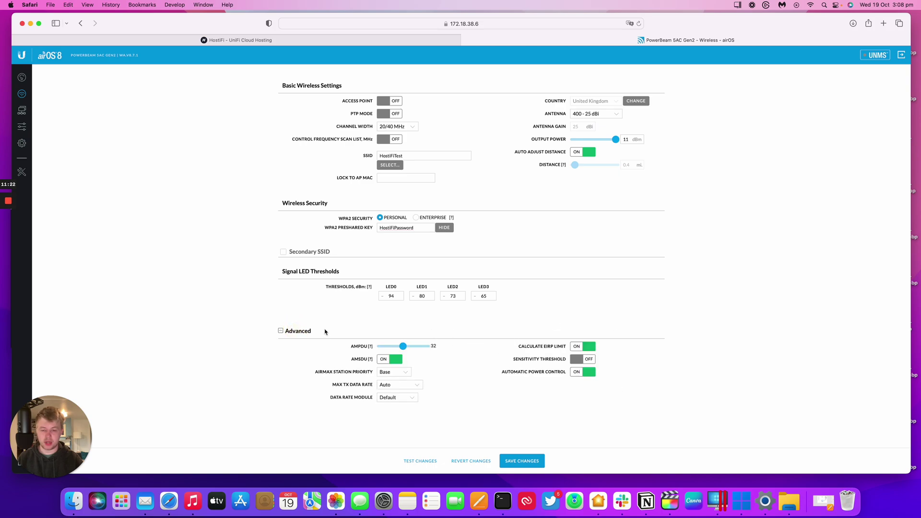
click(300, 331)
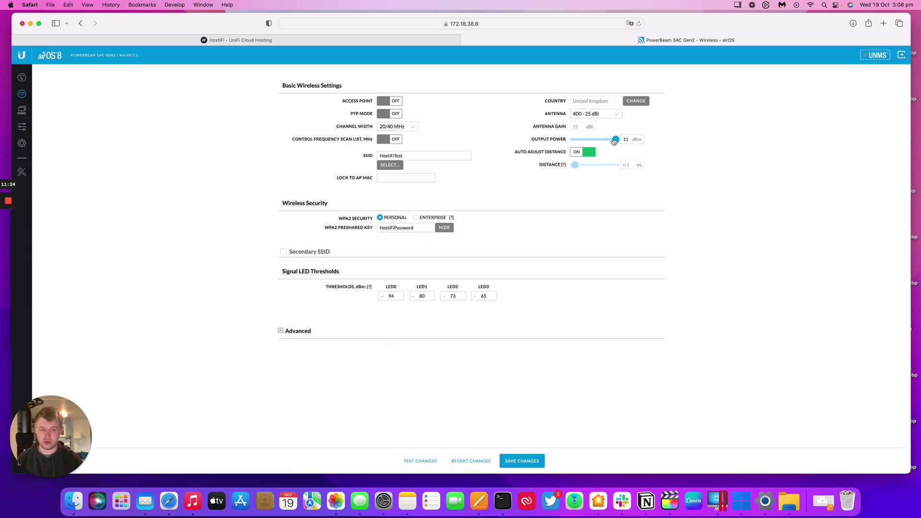
drag(615, 139, 573, 140)
click(520, 461)
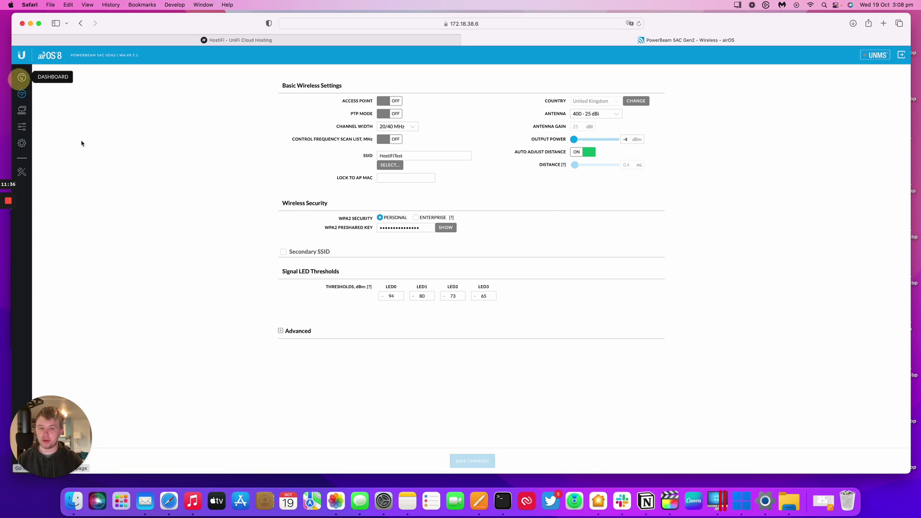
click(22, 77)
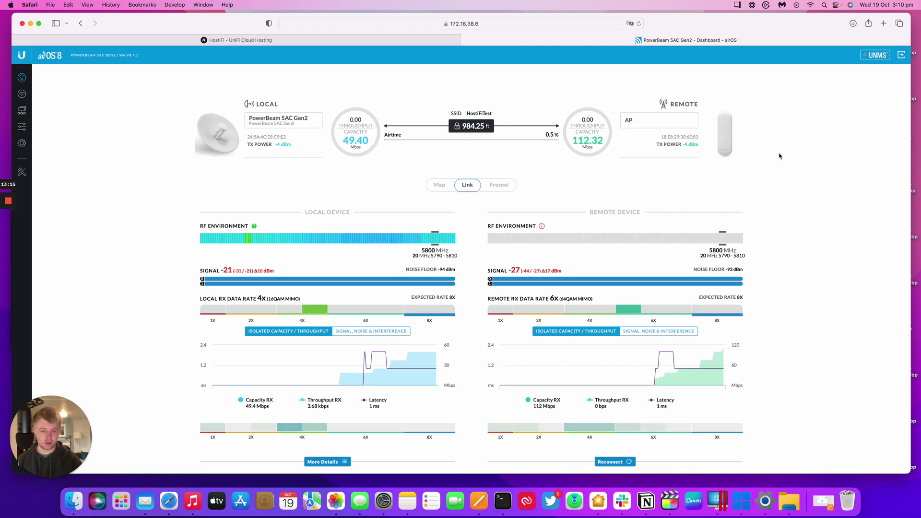
Review the dashboard's device details and open the remote AP's IP link in a new tab
scroll(779, 156, down, 2)
scroll(787, 155, up, 2)
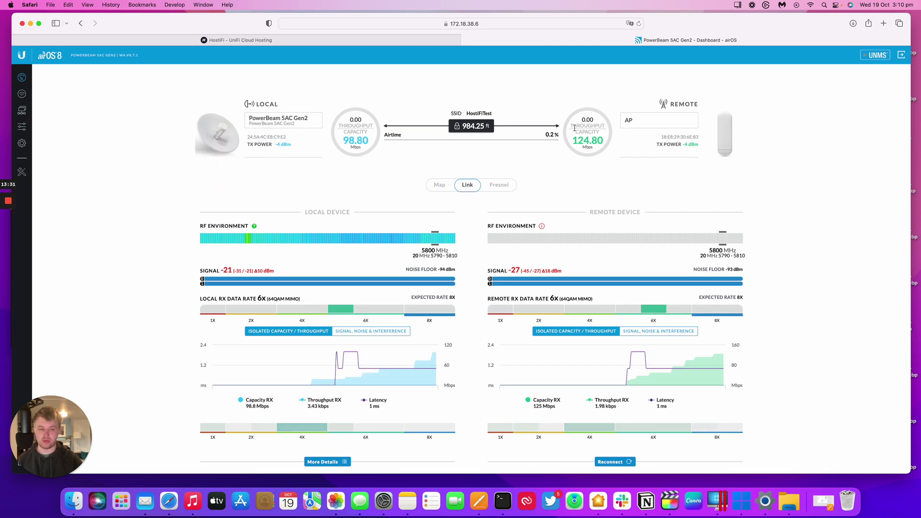
scroll(651, 119, down, 5)
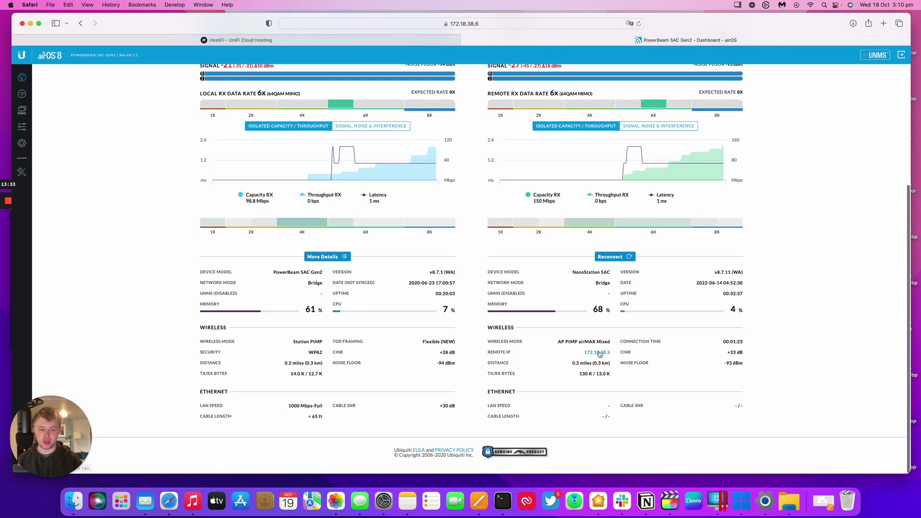
click(606, 354)
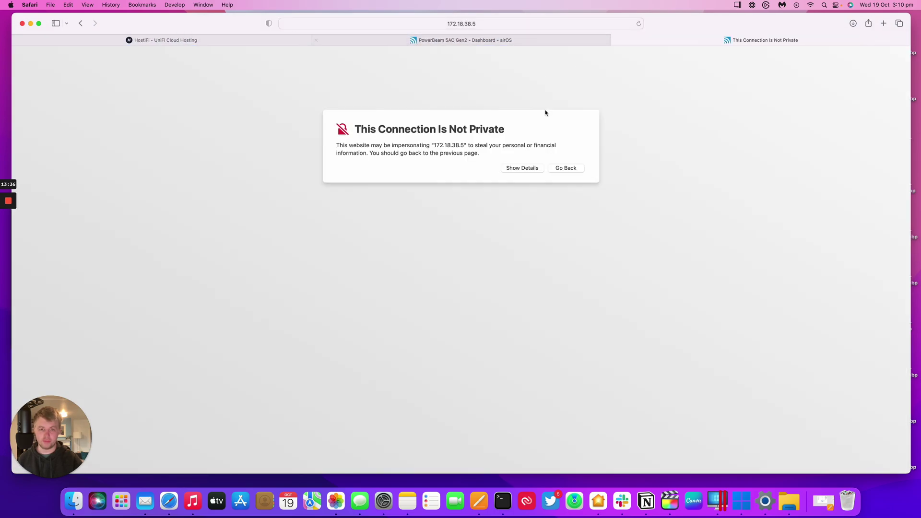
Proceed past Safari's certificate warning for the AP at 172.18.38.5
click(523, 168)
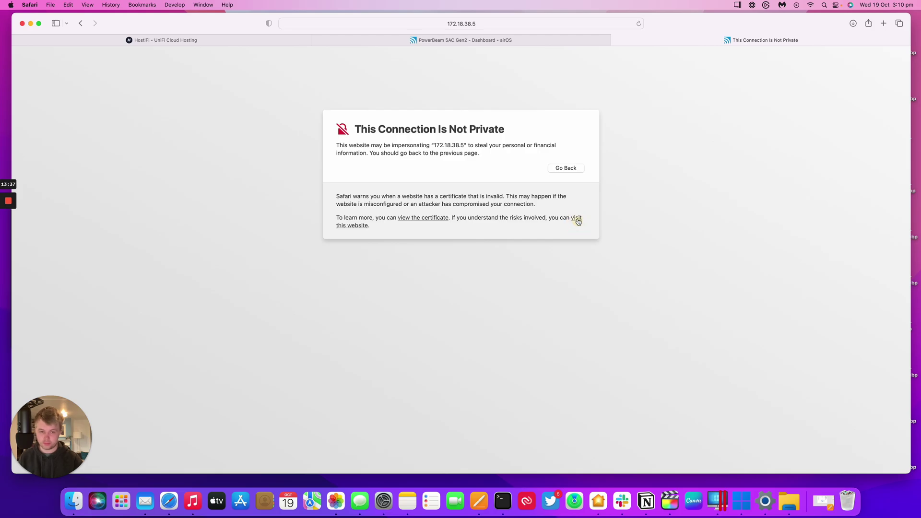
click(578, 219)
click(484, 274)
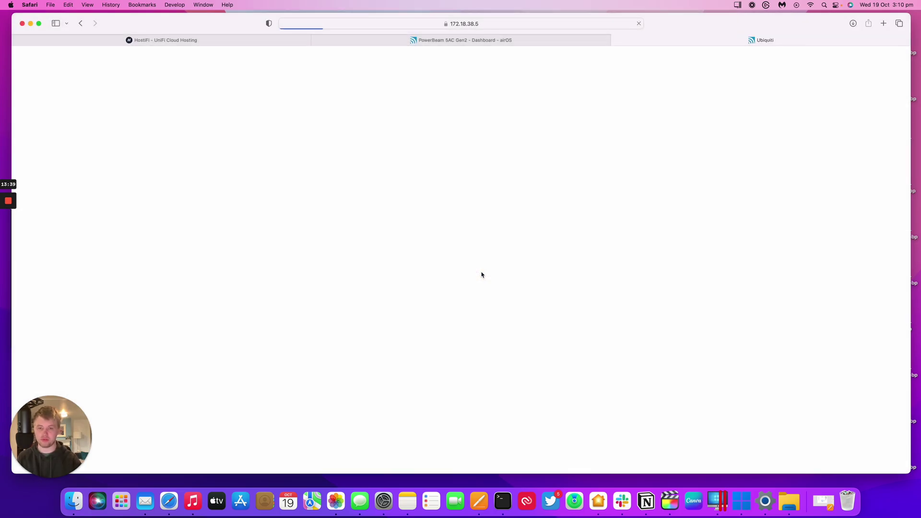
Log in to the NanoStation with the username and password, skip saving, and return to the PowerBeam tab
text(ubnt)
key(Tab)
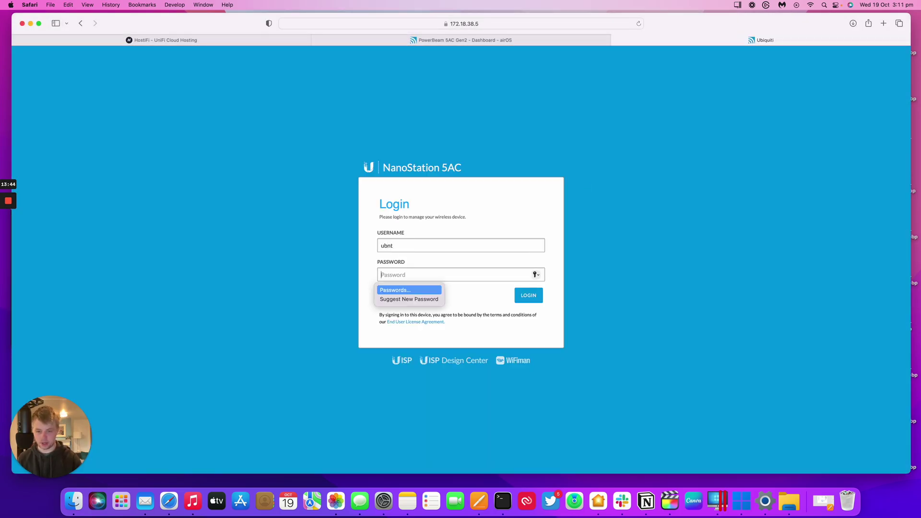
text(ububnt)
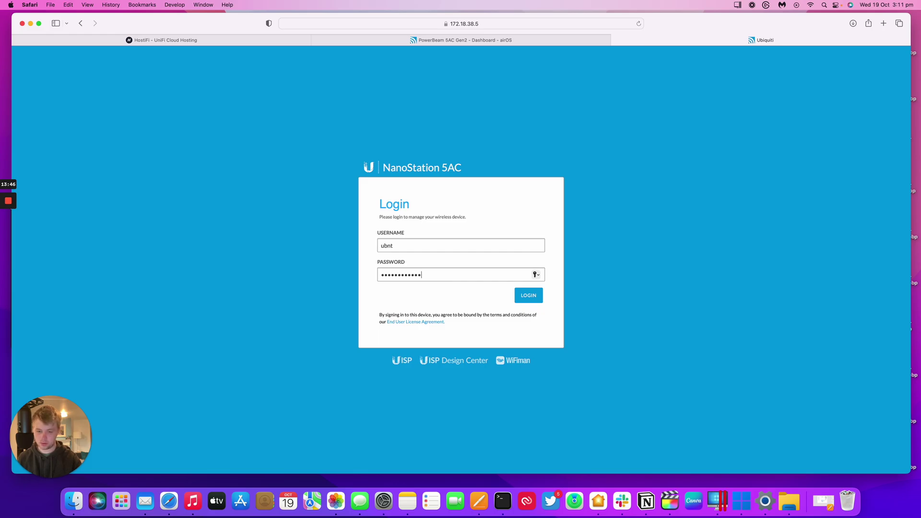
key(Return)
click(458, 304)
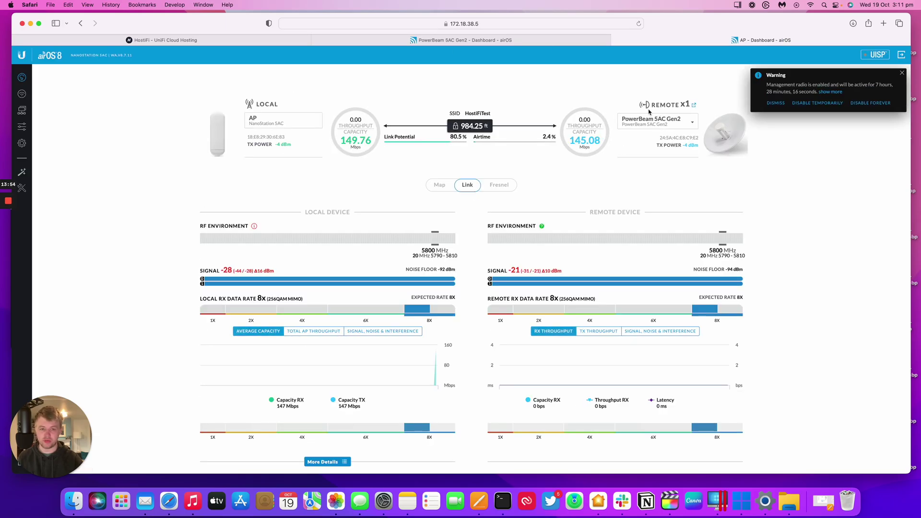
click(465, 40)
Scroll to the top of the PowerBeam dashboard to view the HostiFiTest link status
scroll(410, 156, up, 10)
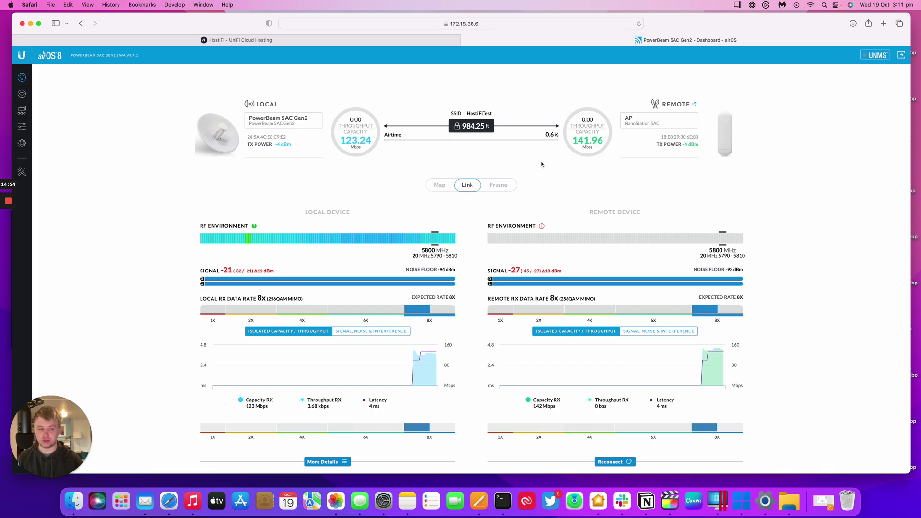
scroll(542, 164, down, 5)
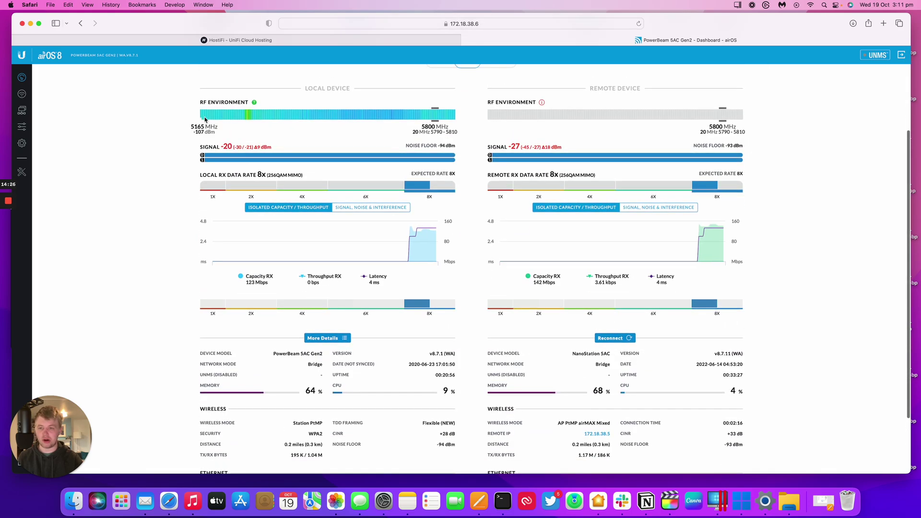
scroll(266, 120, up, 5)
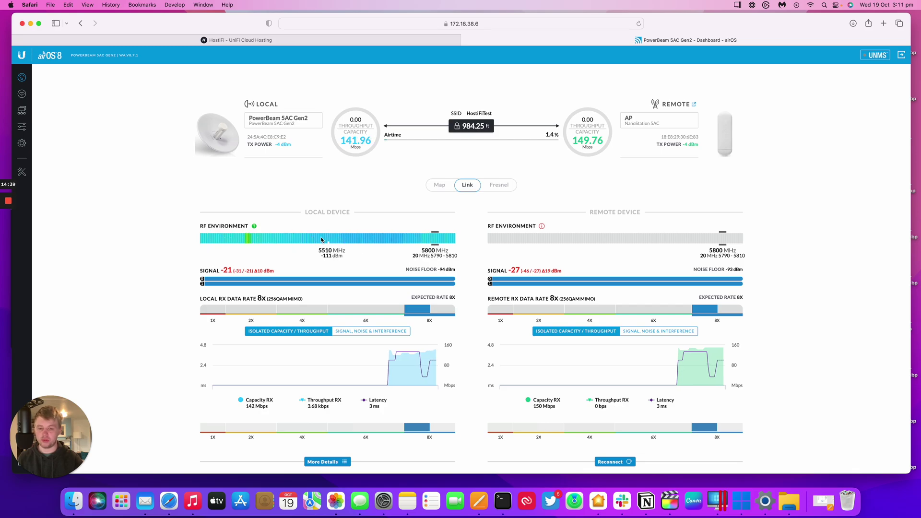
scroll(345, 235, down, 1)
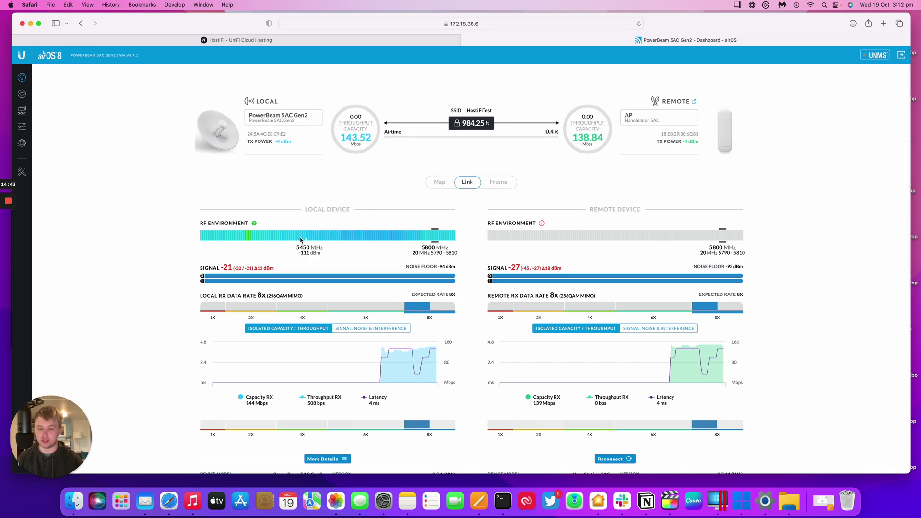
scroll(293, 243, down, 3)
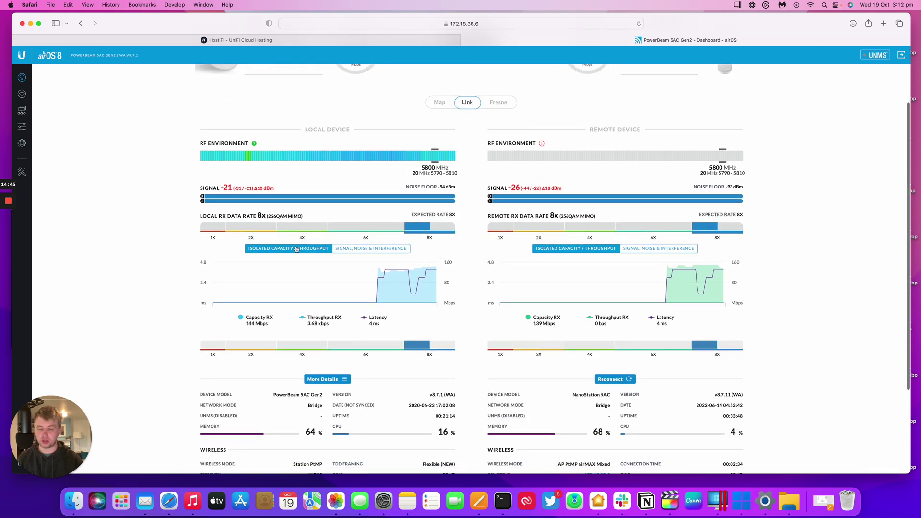
scroll(429, 197, down, 1)
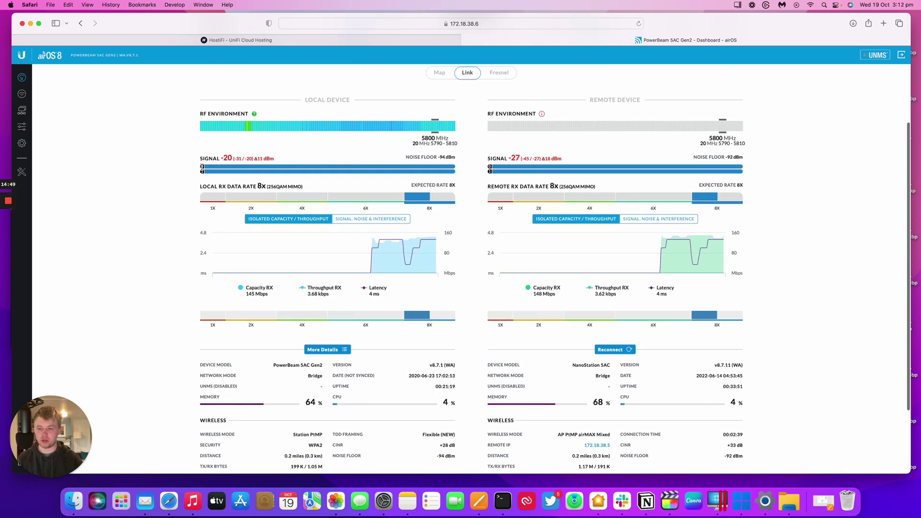
scroll(144, 214, down, 1)
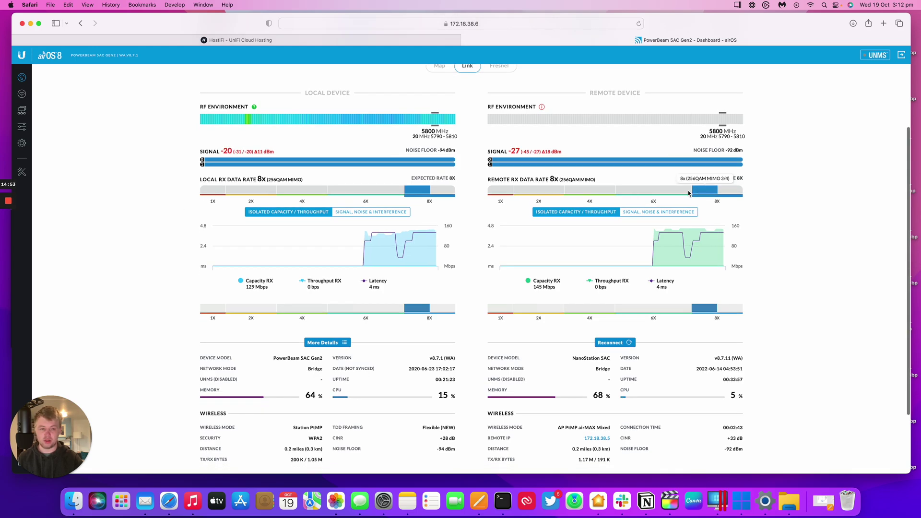
scroll(429, 178, down, 3)
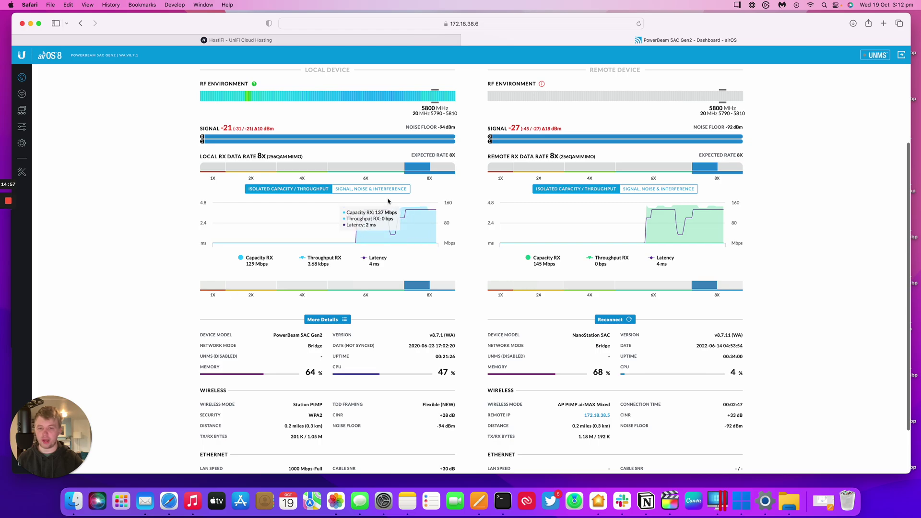
scroll(331, 192, down, 4)
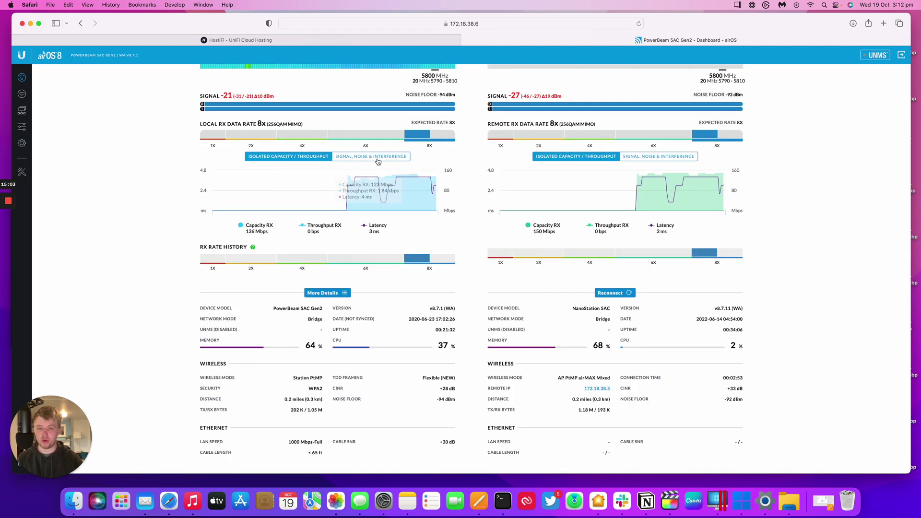
scroll(376, 183, down, 3)
scroll(376, 183, down, 1)
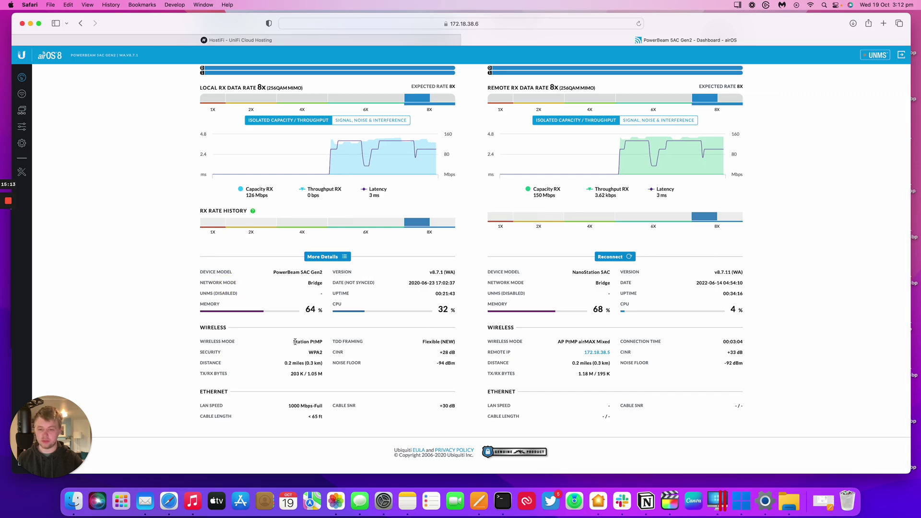
drag(293, 342, 316, 342)
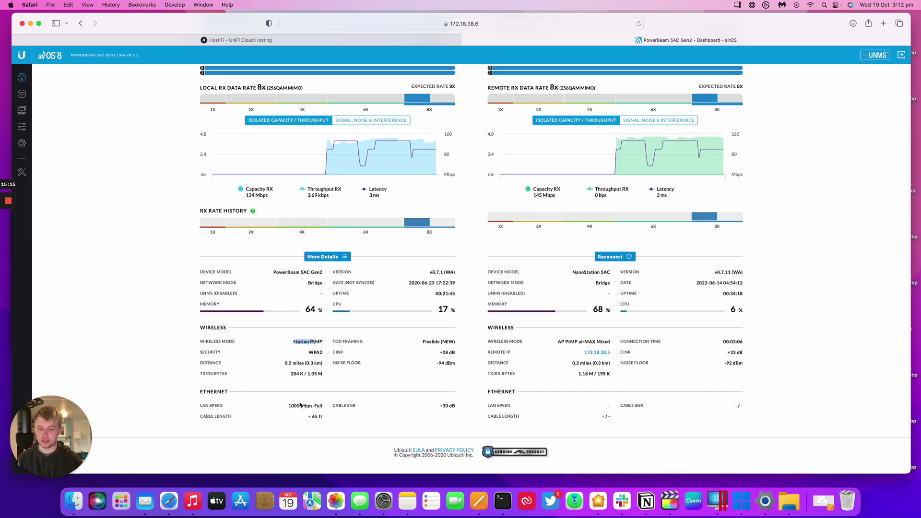
drag(287, 406, 326, 413)
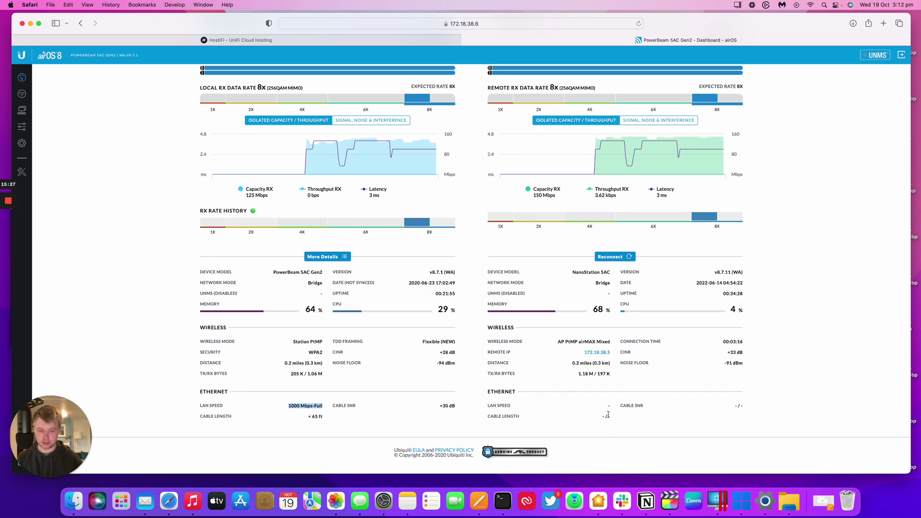
click(590, 412)
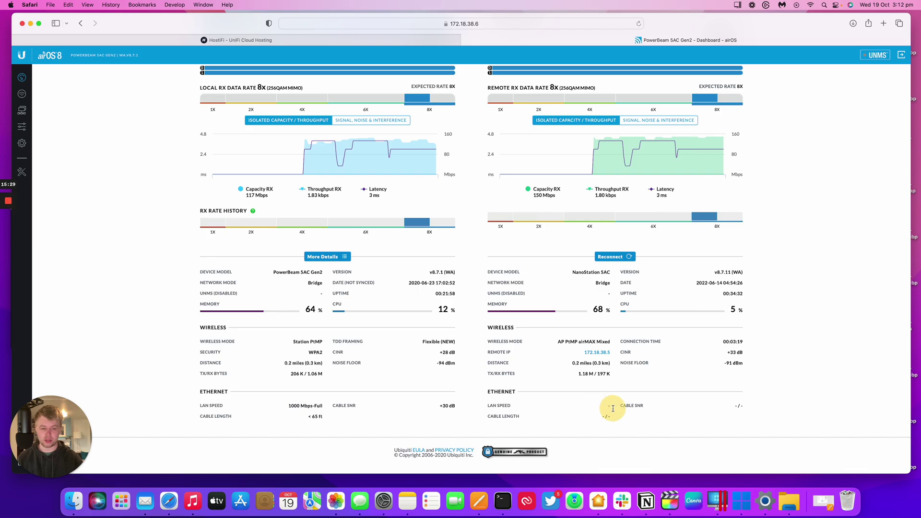
scroll(727, 362, up, 3)
scroll(727, 363, up, 5)
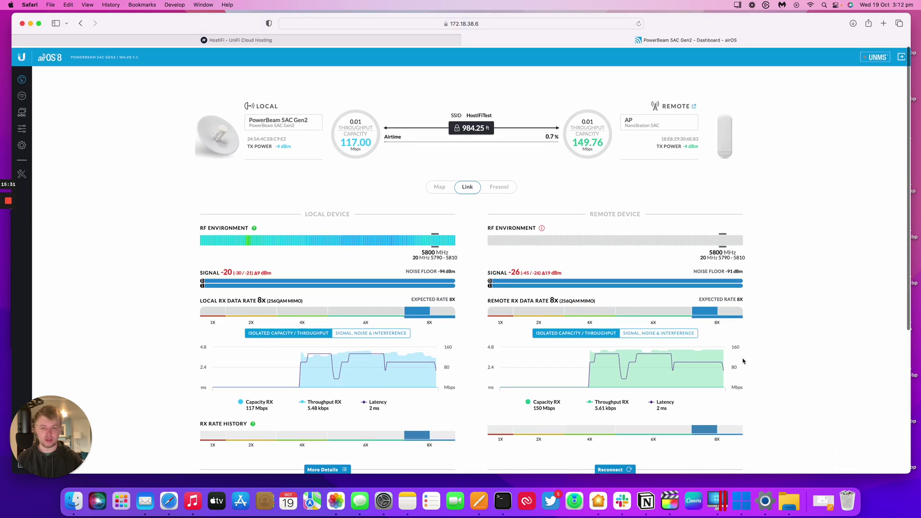
On the Network page, switch Network Mode to Router and back to Bridge
click(21, 93)
click(21, 110)
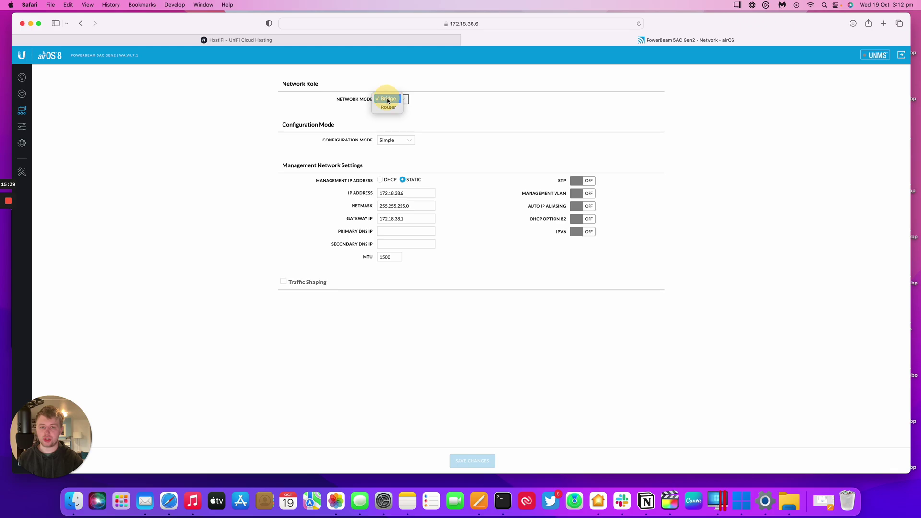
click(389, 106)
click(391, 97)
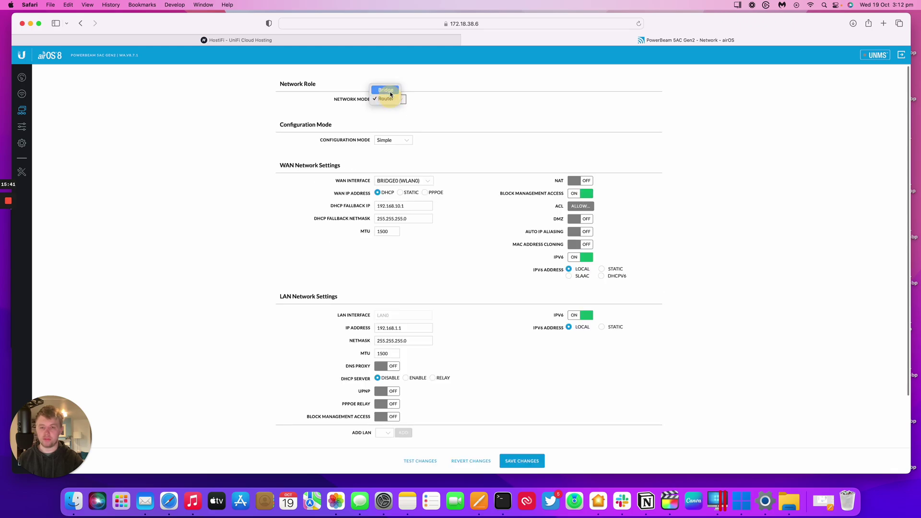
click(389, 91)
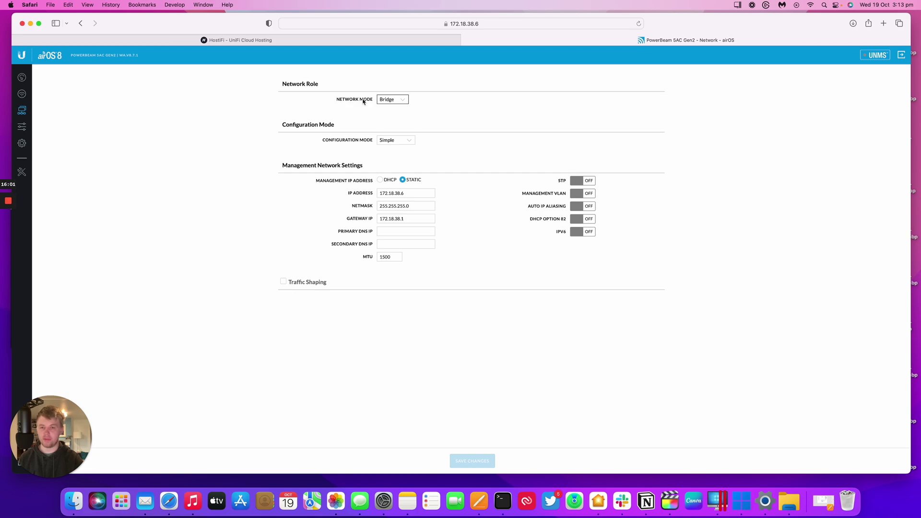
Set Network Mode to Router, preview PPPoE as the WAN address type, then return to Wireless
click(390, 99)
click(387, 108)
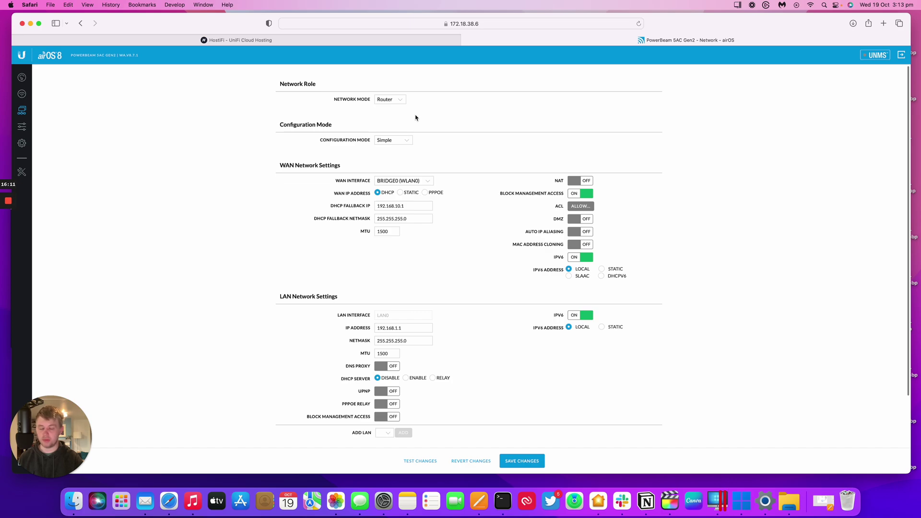
click(430, 194)
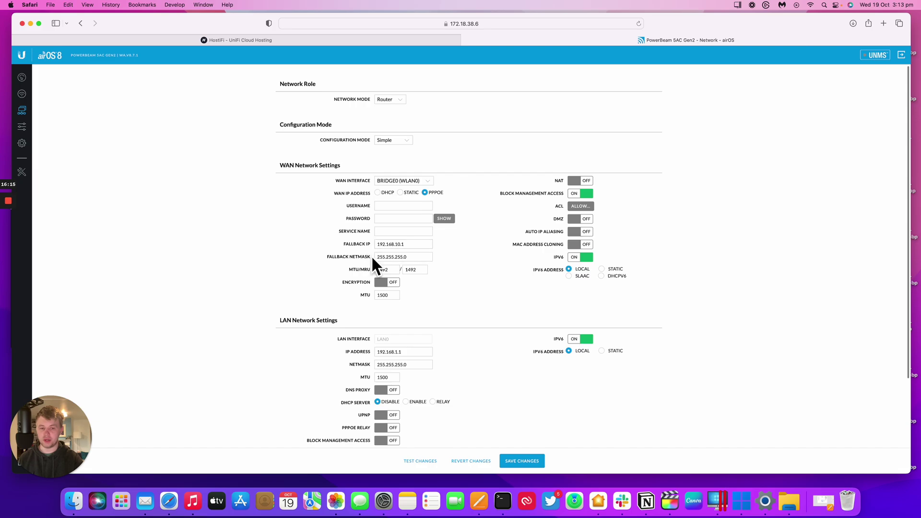
scroll(466, 216, down, 1)
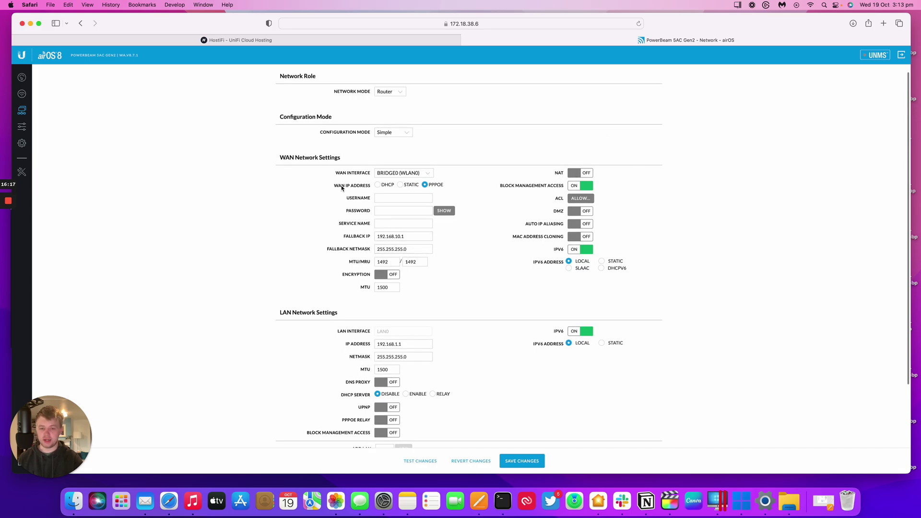
scroll(365, 216, down, 4)
scroll(326, 223, up, 5)
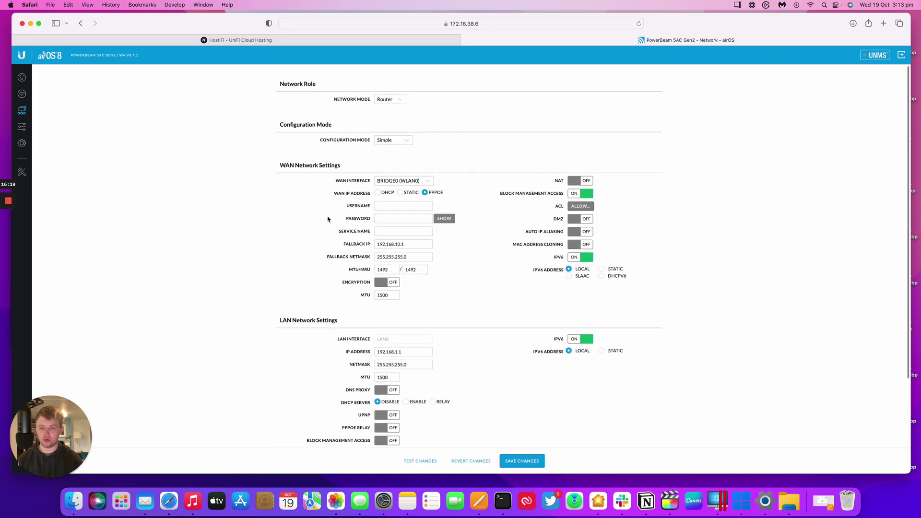
click(22, 93)
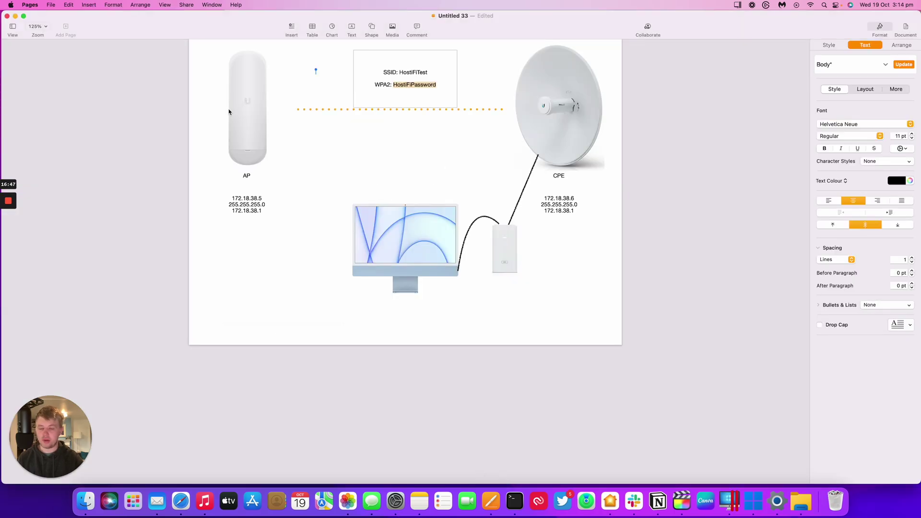
click(211, 113)
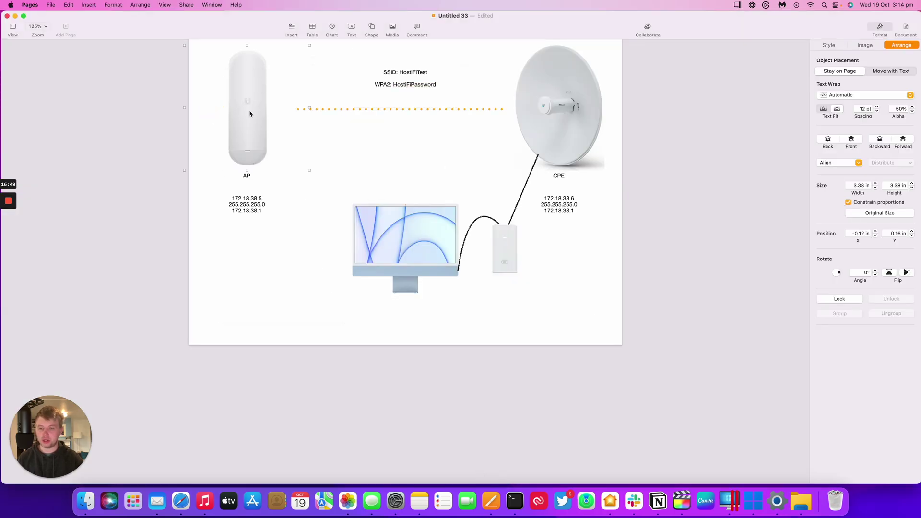